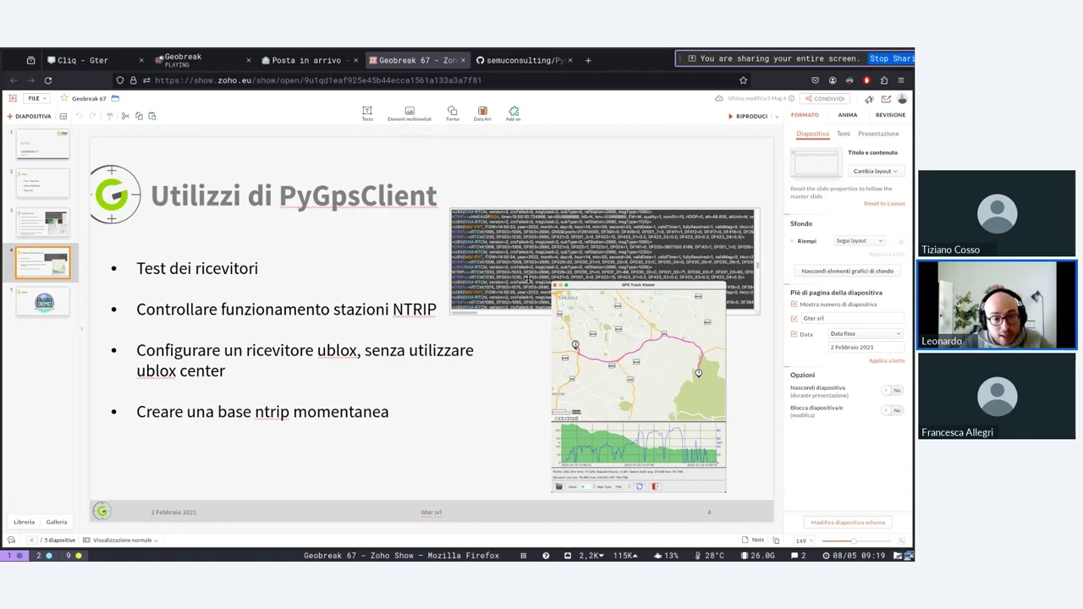
Point out the GPS track image on slide 4, then advance to slide 5, DEMO.
left_click(711, 296)
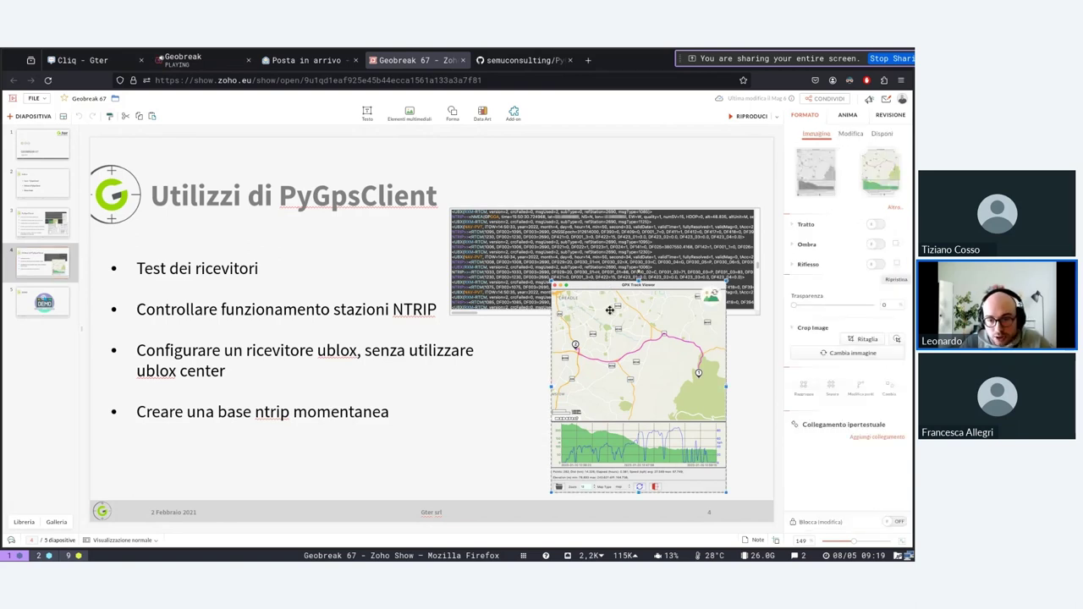
left_click(520, 342)
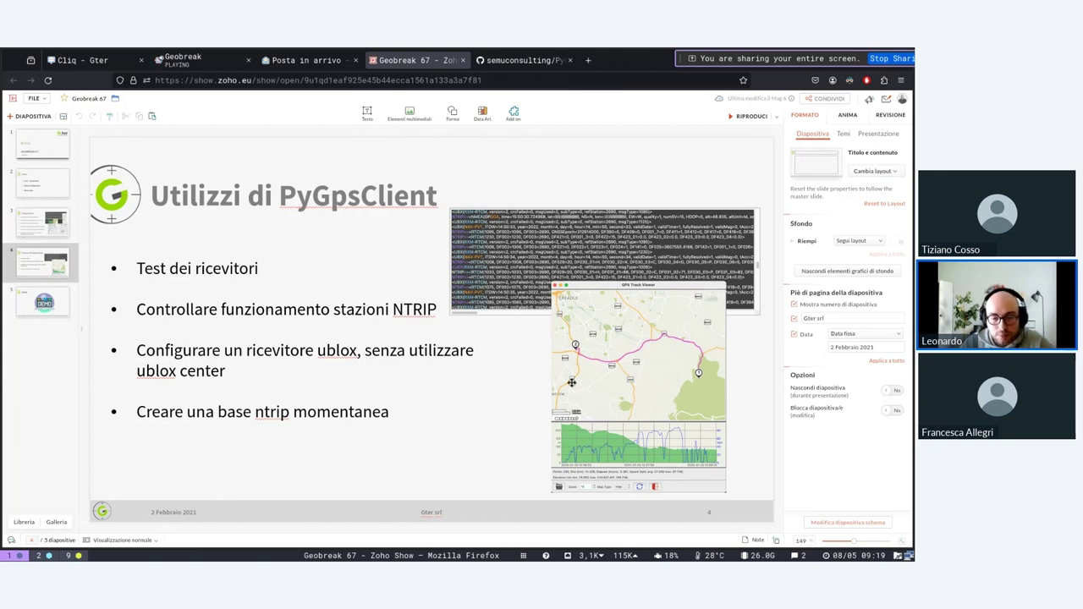
left_click(625, 393)
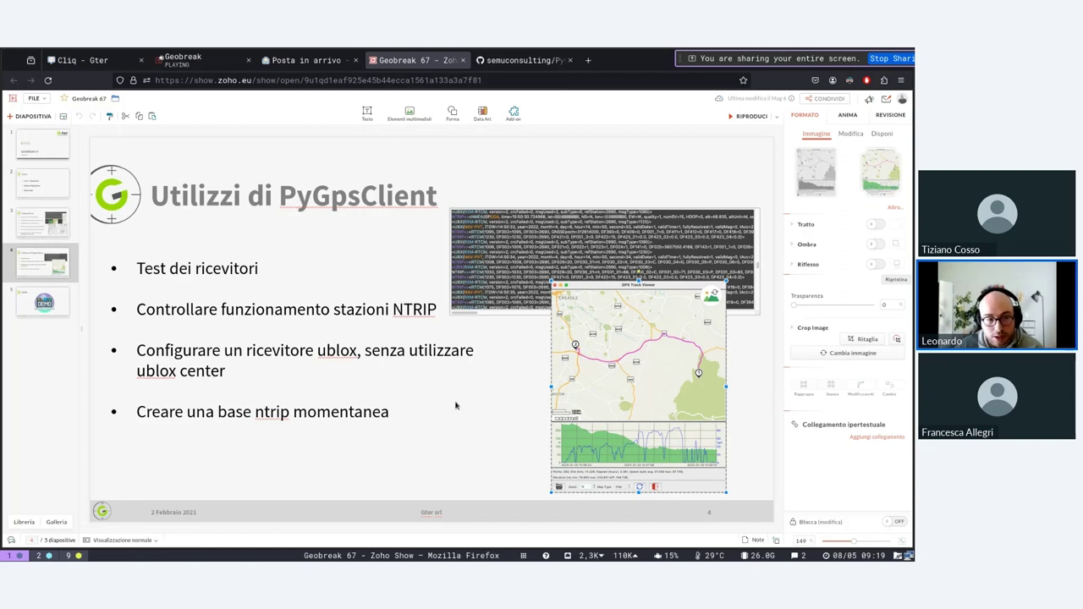
left_click(313, 396)
key("Down")
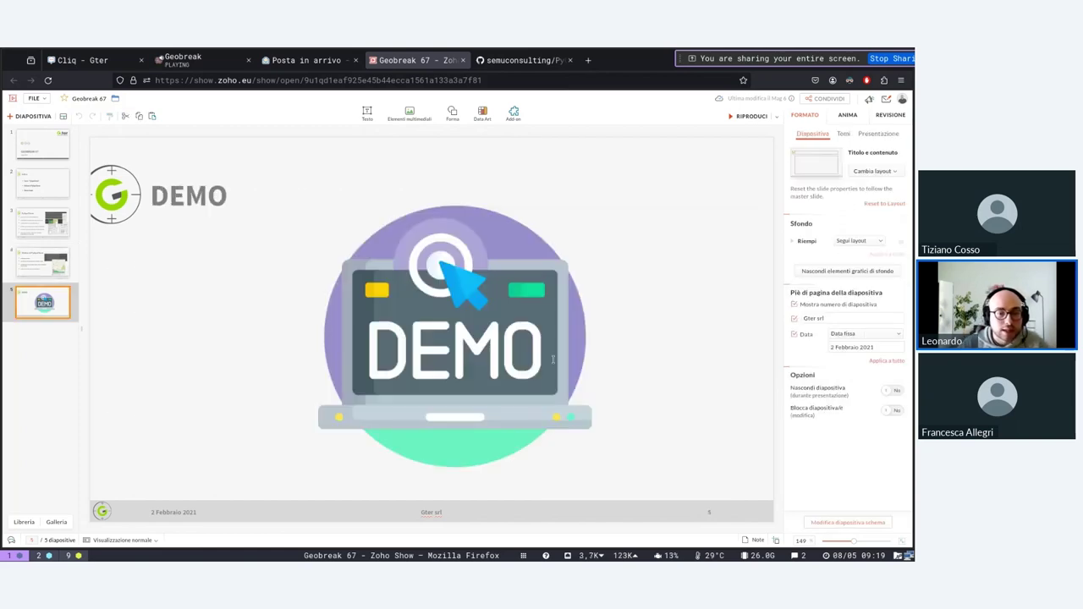
Switch to the PyGPSClient window, set for localhost port 50010 over TCP IPv4.
key("super+2")
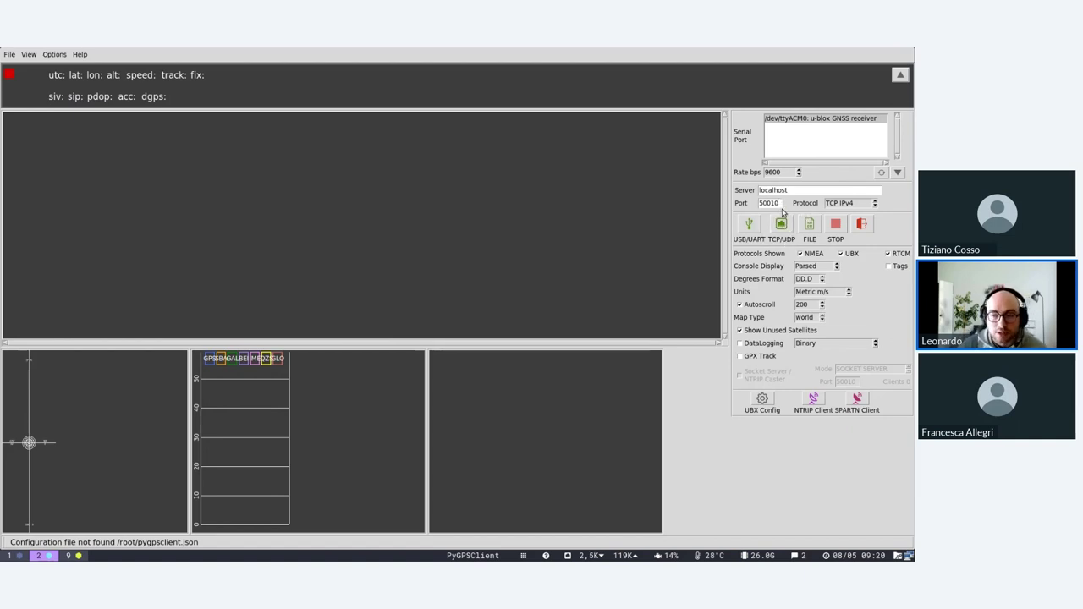
Connect to the u-blox receiver on /dev/ttyACM0 at 9600 baud over USB/UART.
left_click_drag(761, 190, 795, 200)
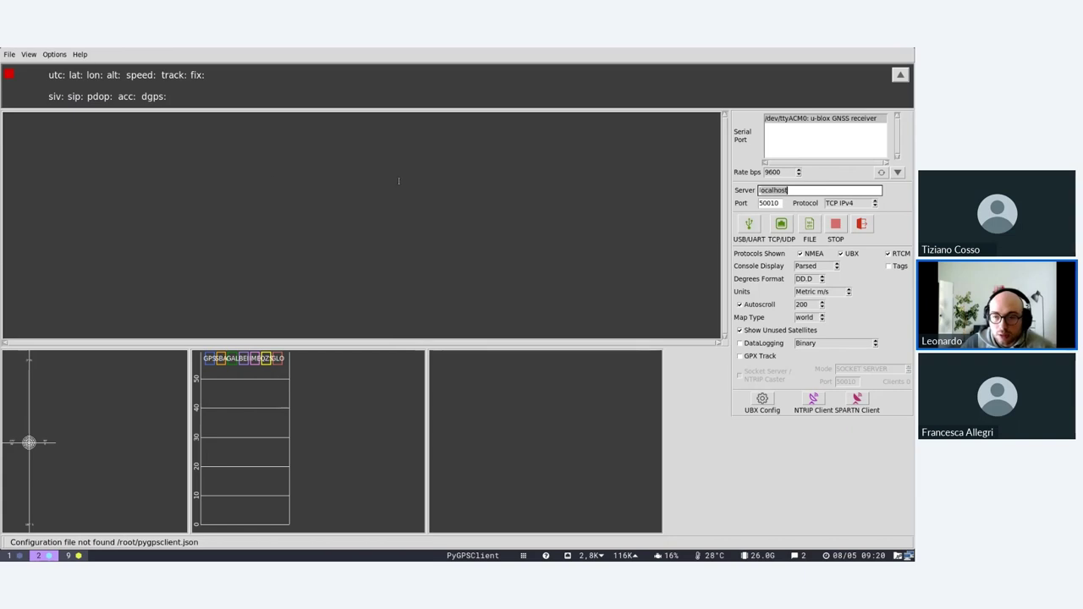
left_click(800, 121)
left_click(749, 225)
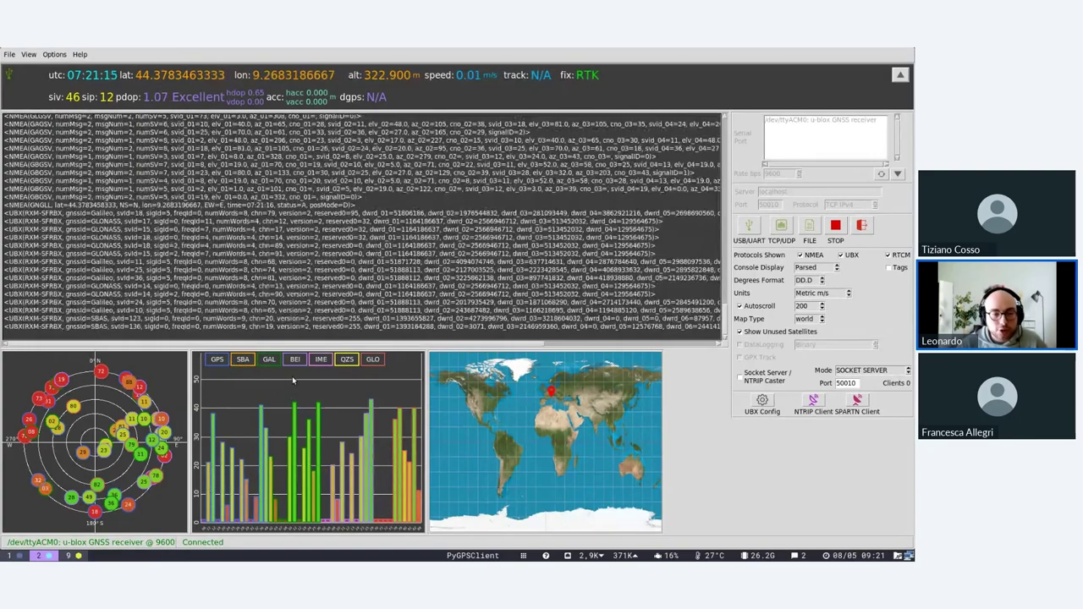
left_click(28, 54)
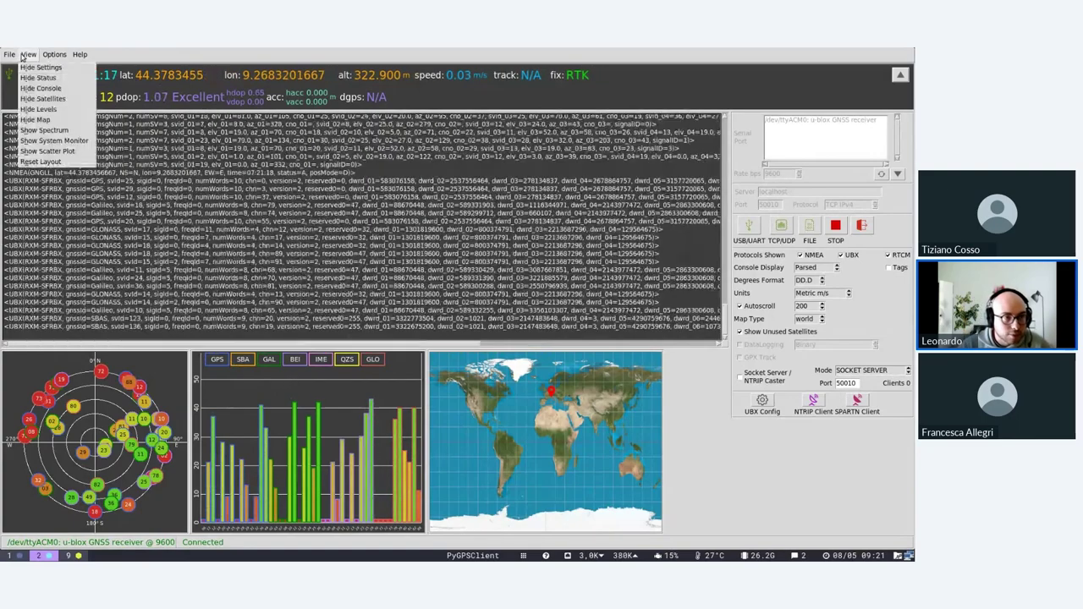
left_click(60, 68)
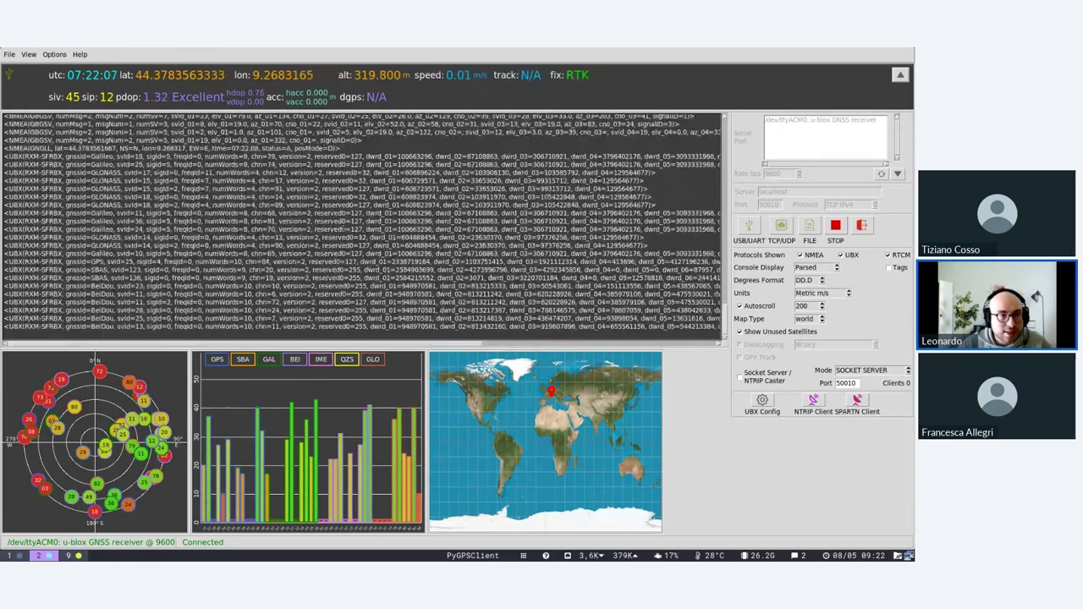
left_click(12, 55)
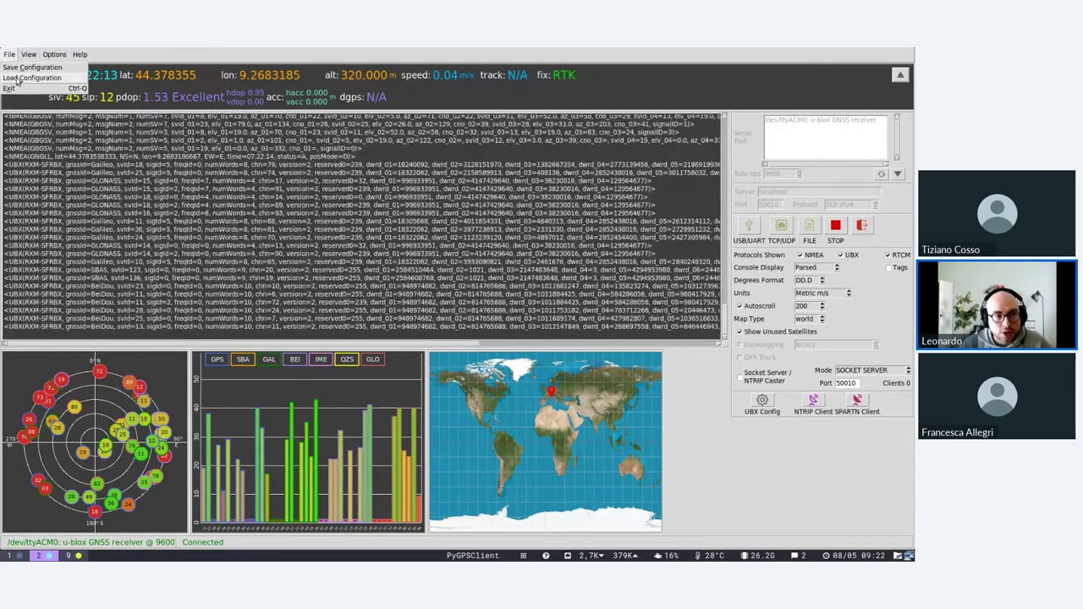
left_click(26, 78)
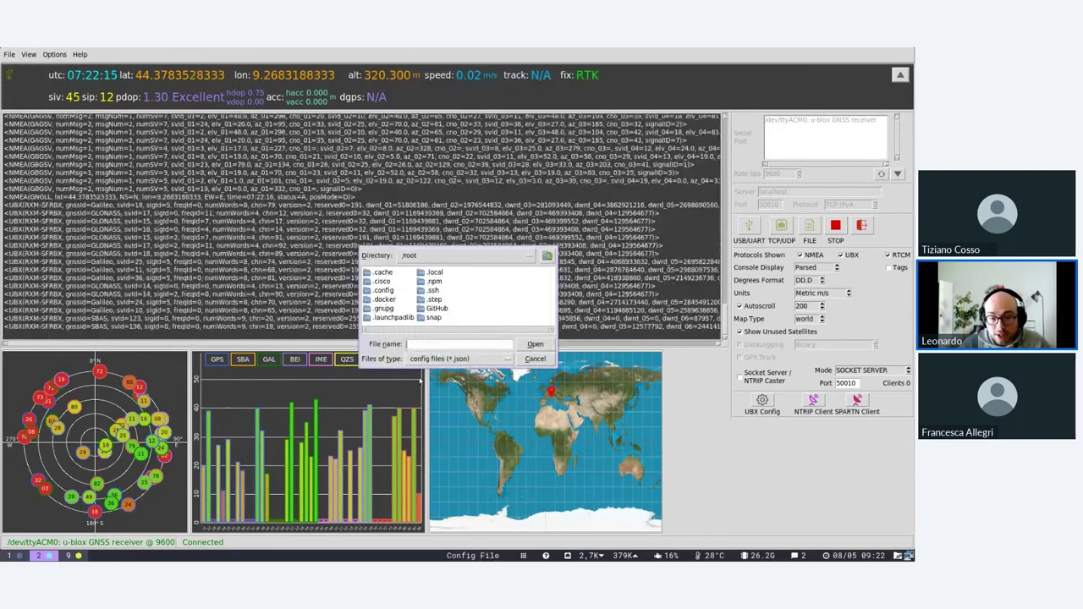
left_click(444, 359)
left_click(444, 362)
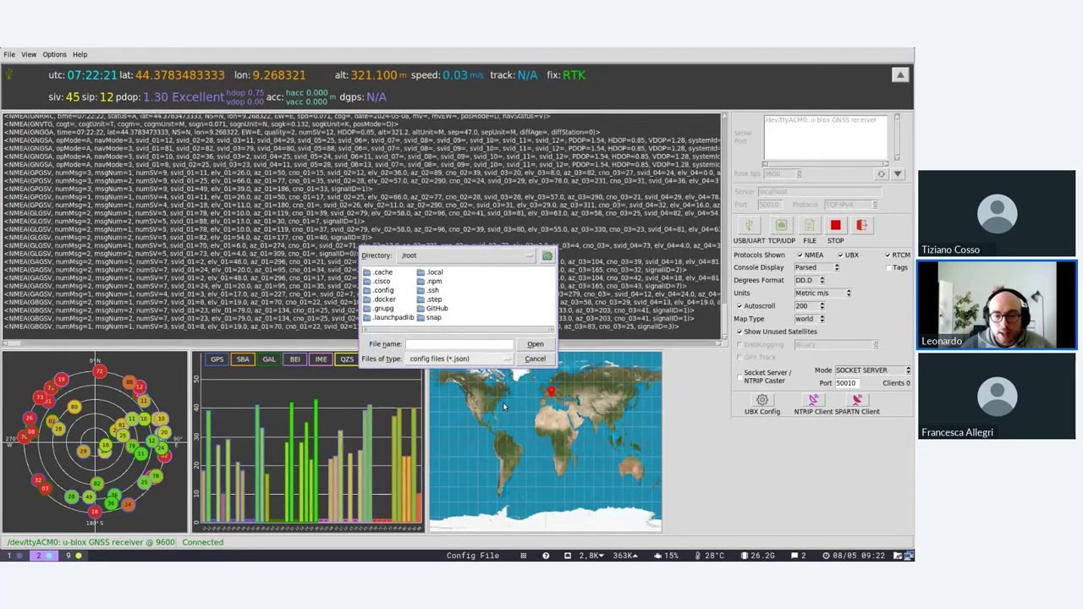
left_click(535, 344)
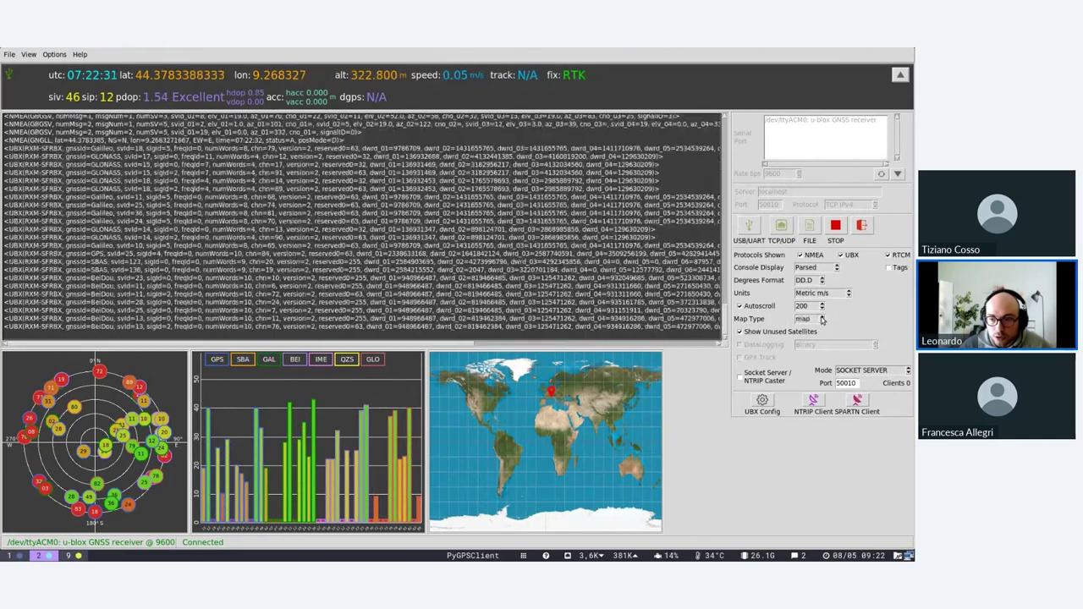
left_click(821, 320)
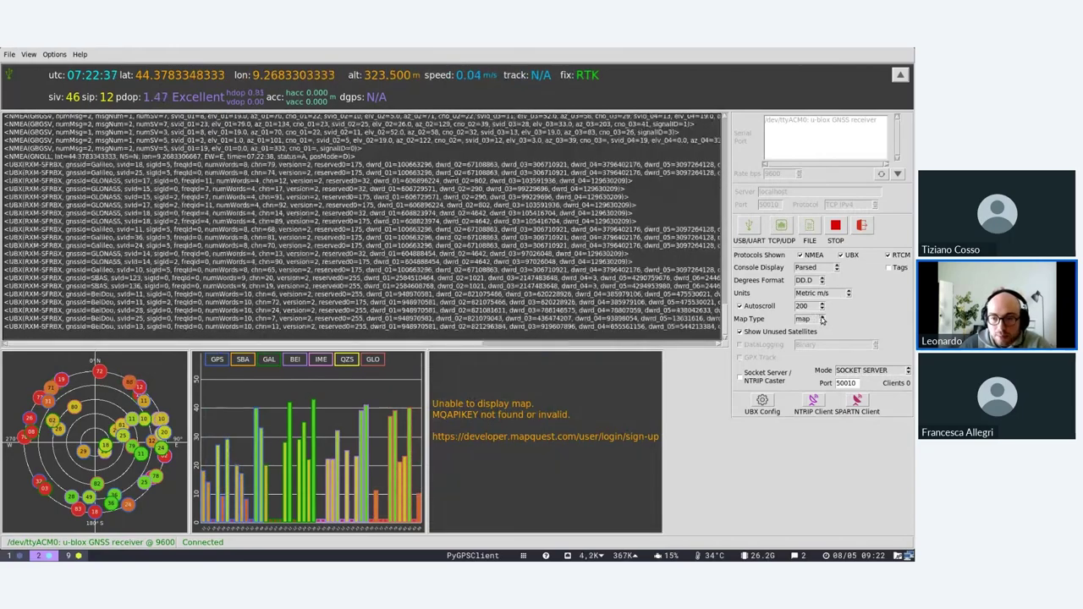
left_click(821, 319)
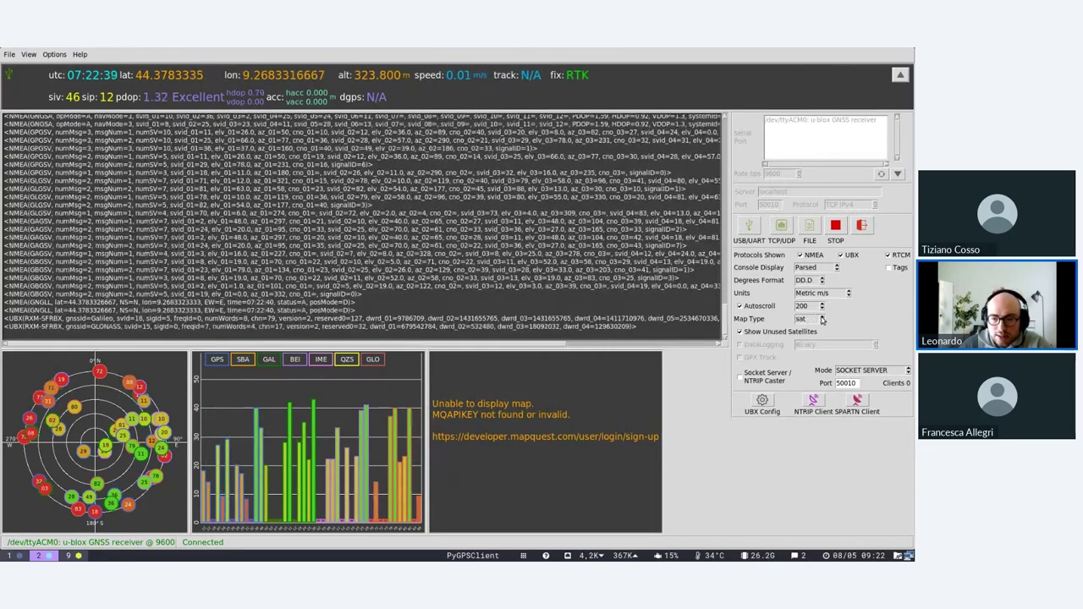
left_click(821, 320)
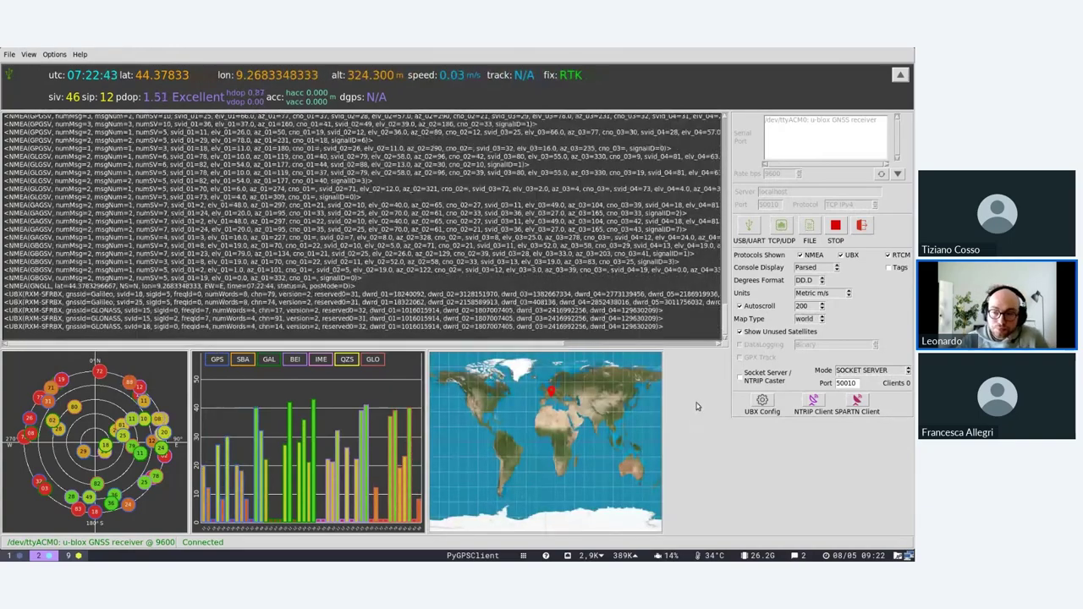
left_click(29, 54)
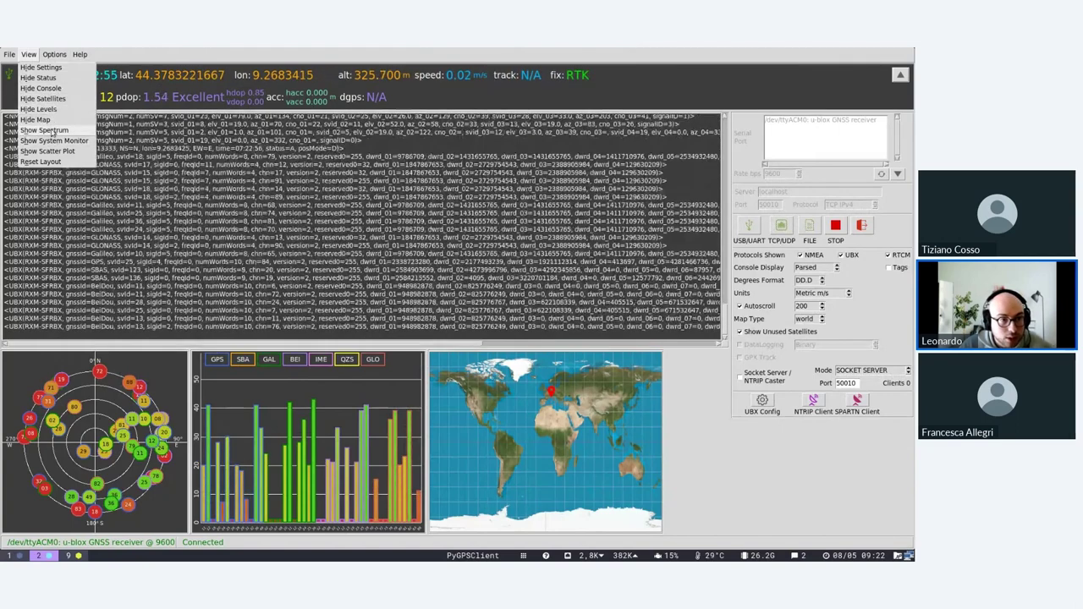
left_click(44, 129)
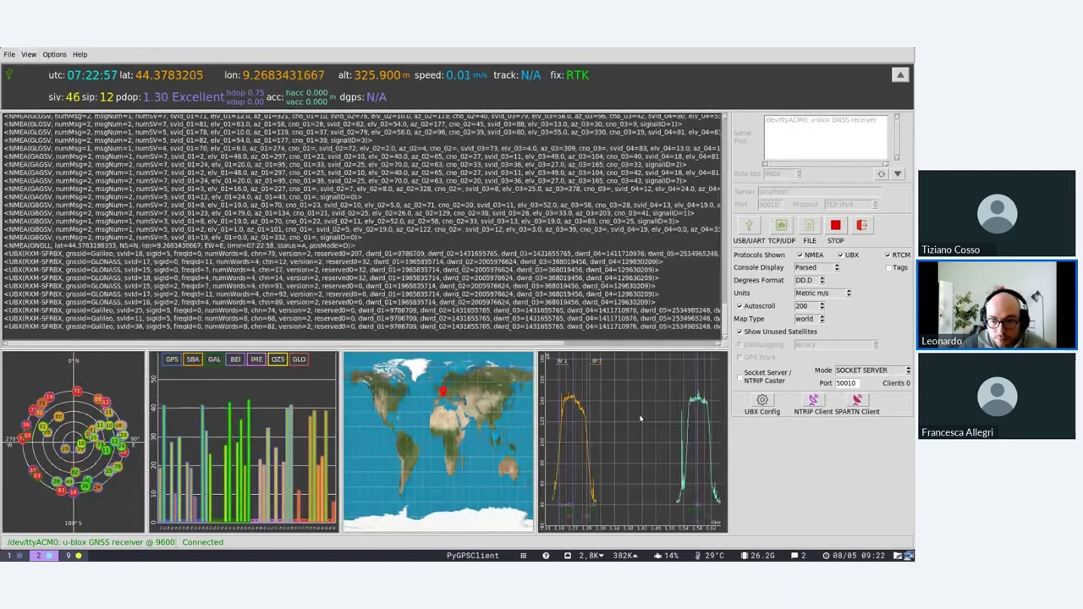
left_click(29, 54)
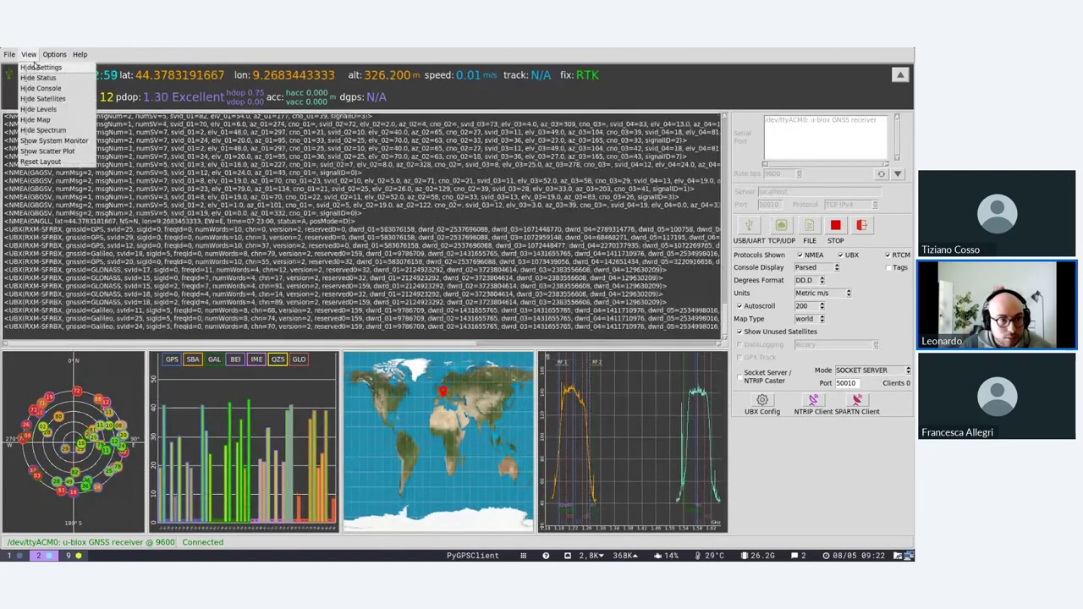
left_click(44, 142)
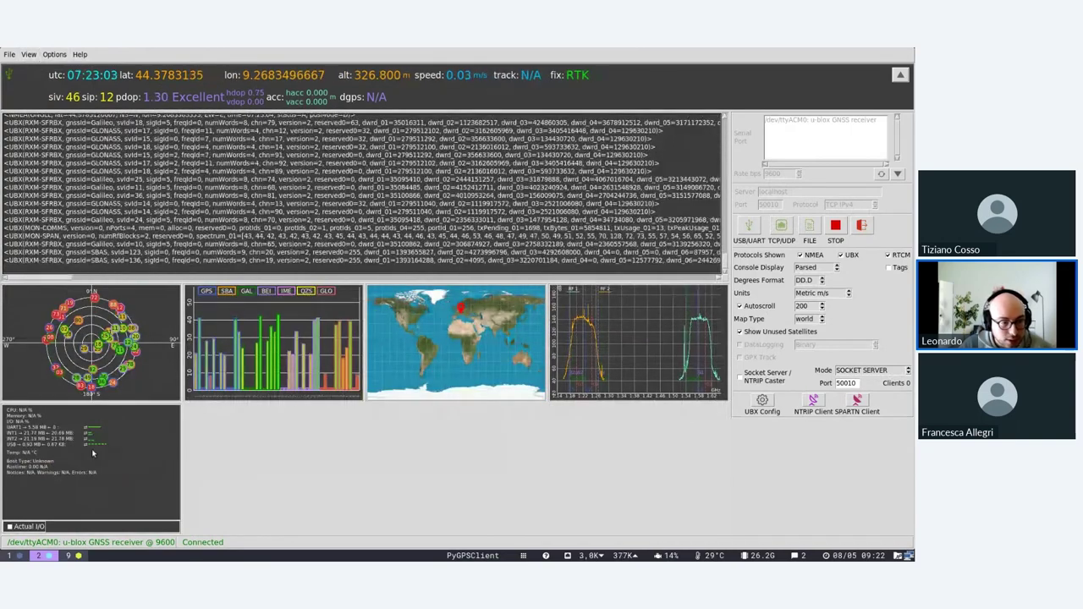
left_click(29, 54)
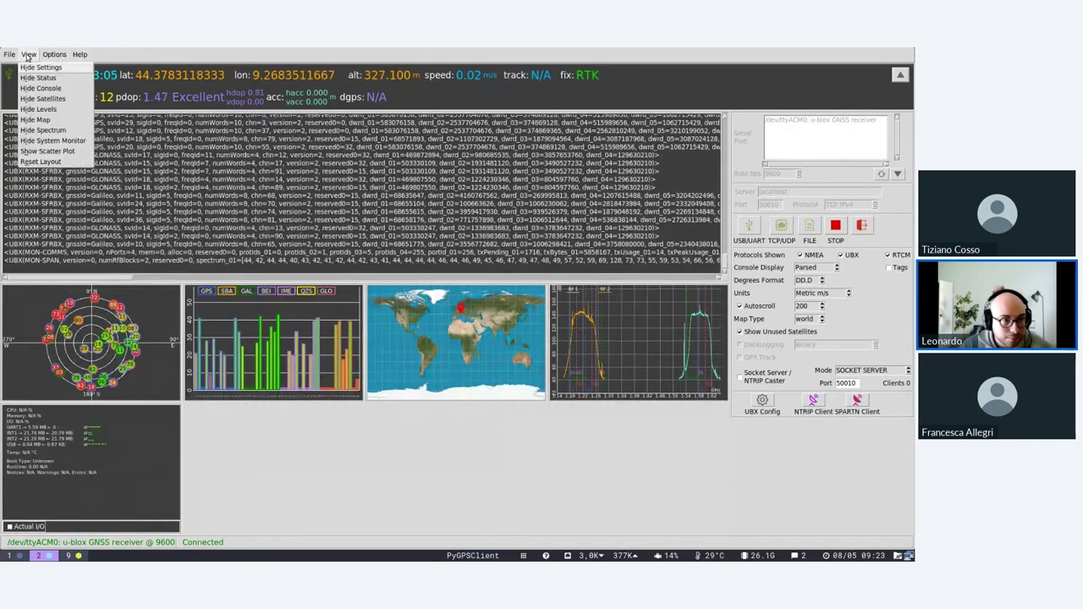
left_click(35, 150)
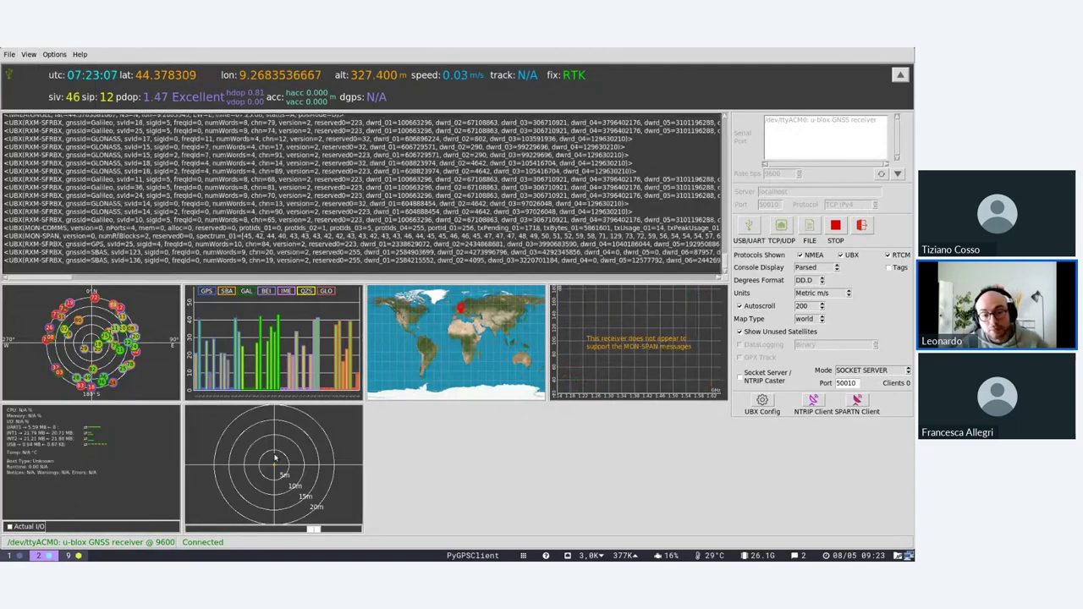
left_click_drag(315, 531, 216, 530)
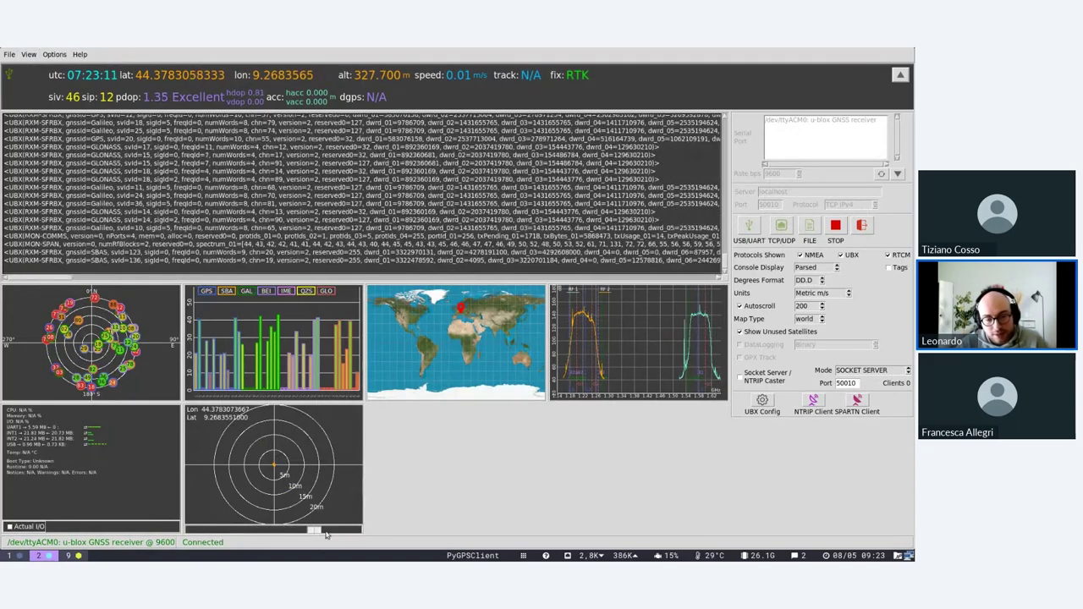
left_click(327, 533)
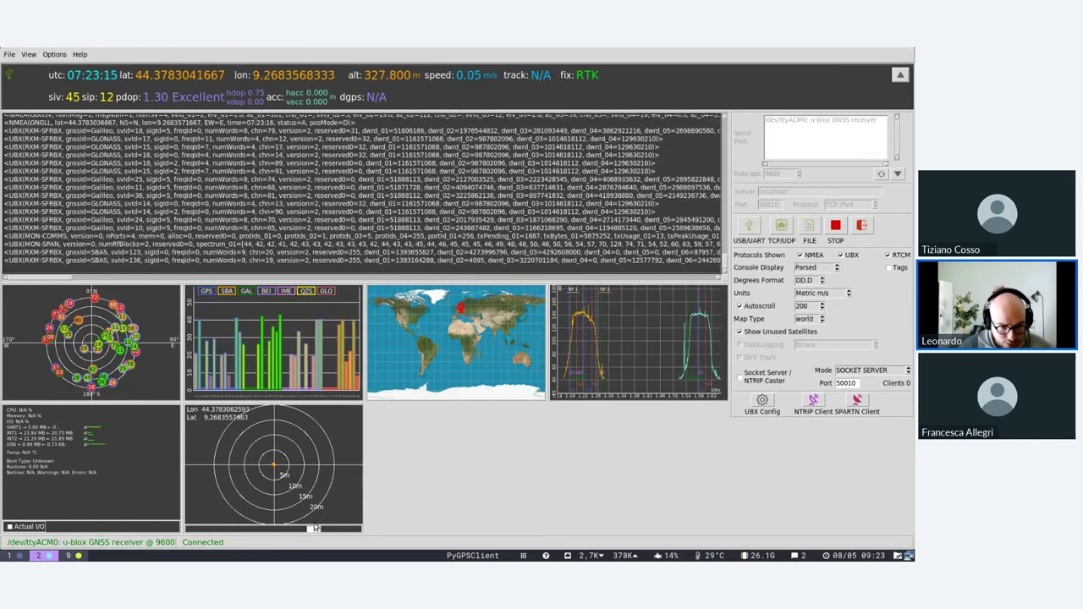
left_click_drag(313, 526, 356, 530)
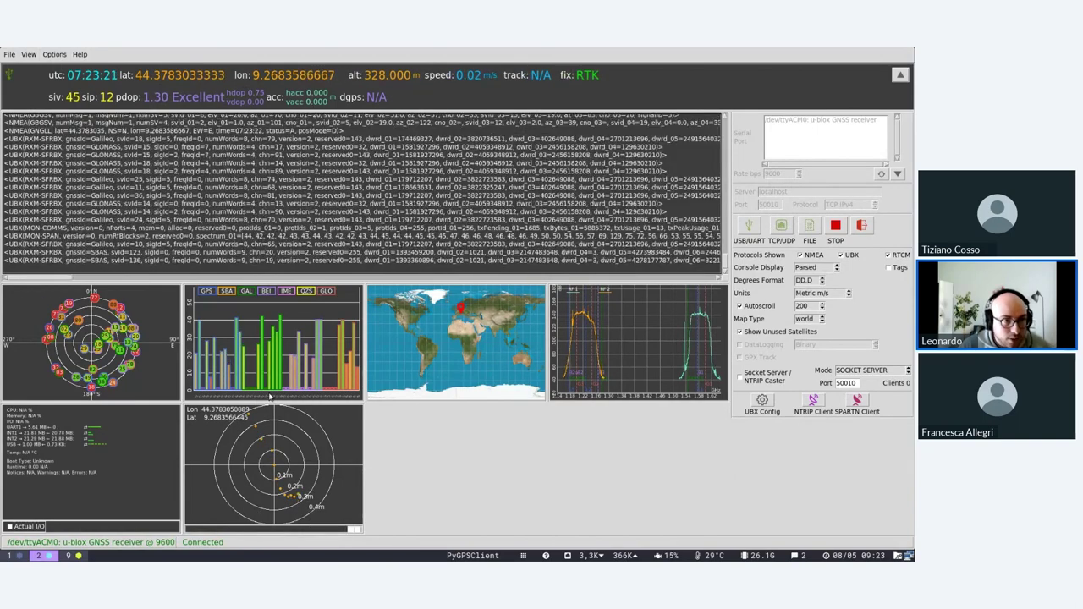
left_click(28, 54)
left_click(35, 150)
left_click(28, 55)
left_click(42, 141)
left_click(28, 54)
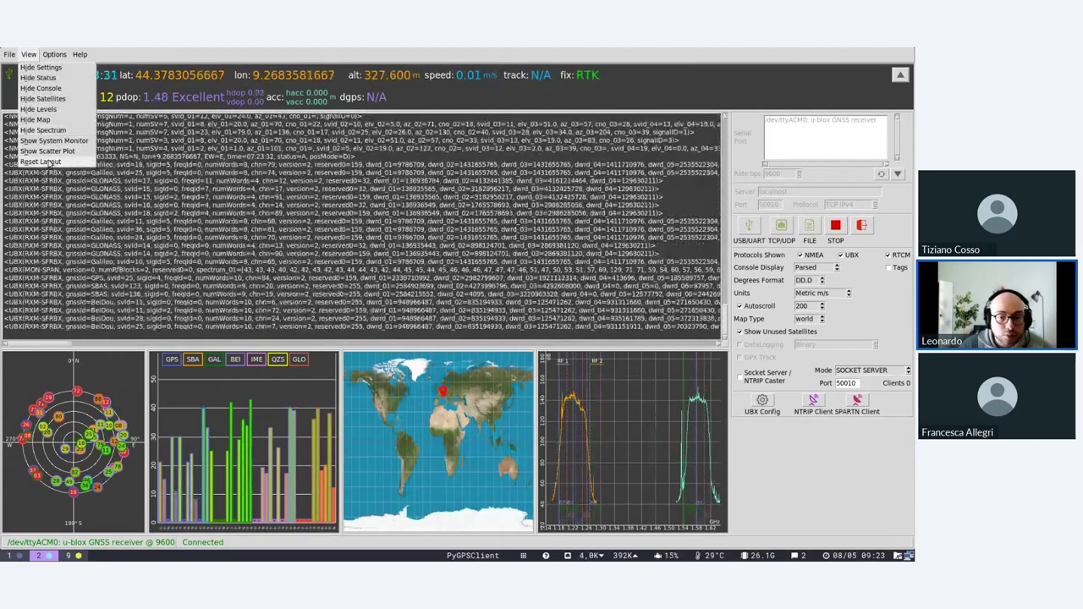
left_click(61, 159)
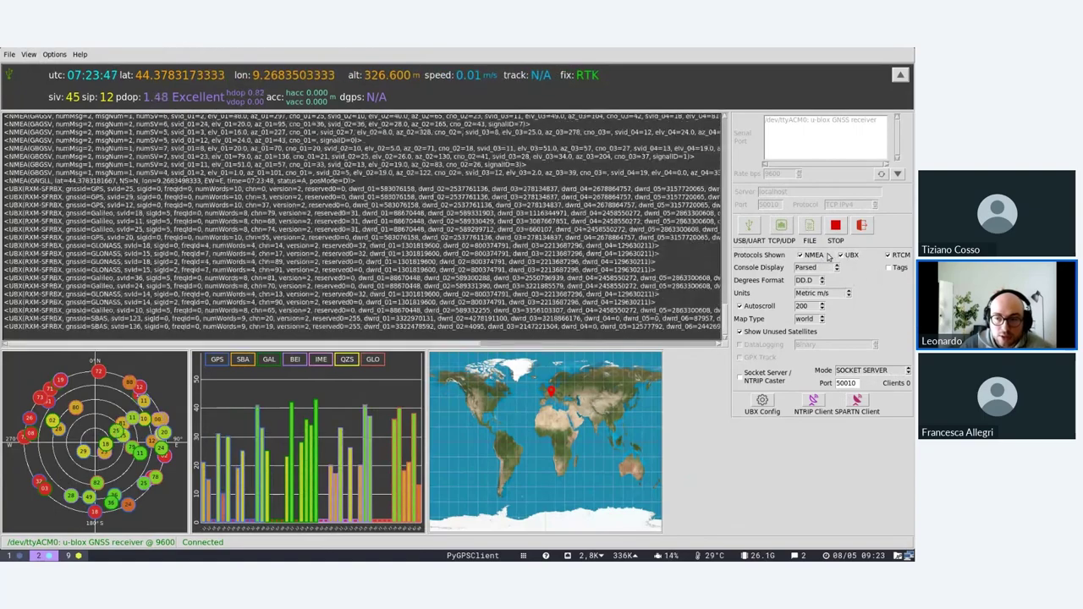
Toggle UBX off and back on, and enable NMEA so both protocols show.
left_click(847, 256)
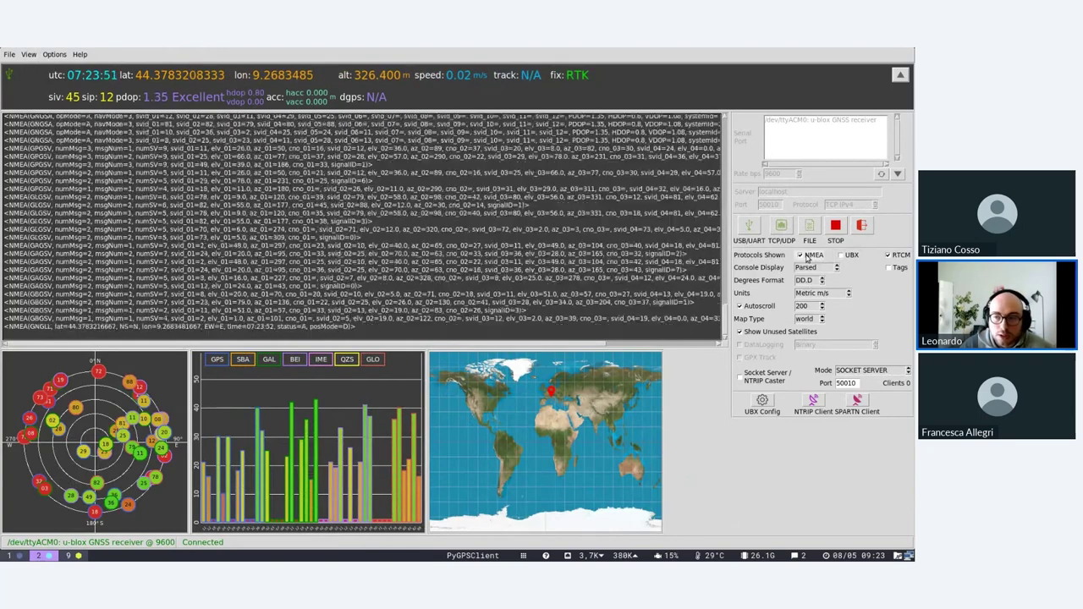
left_click(841, 256)
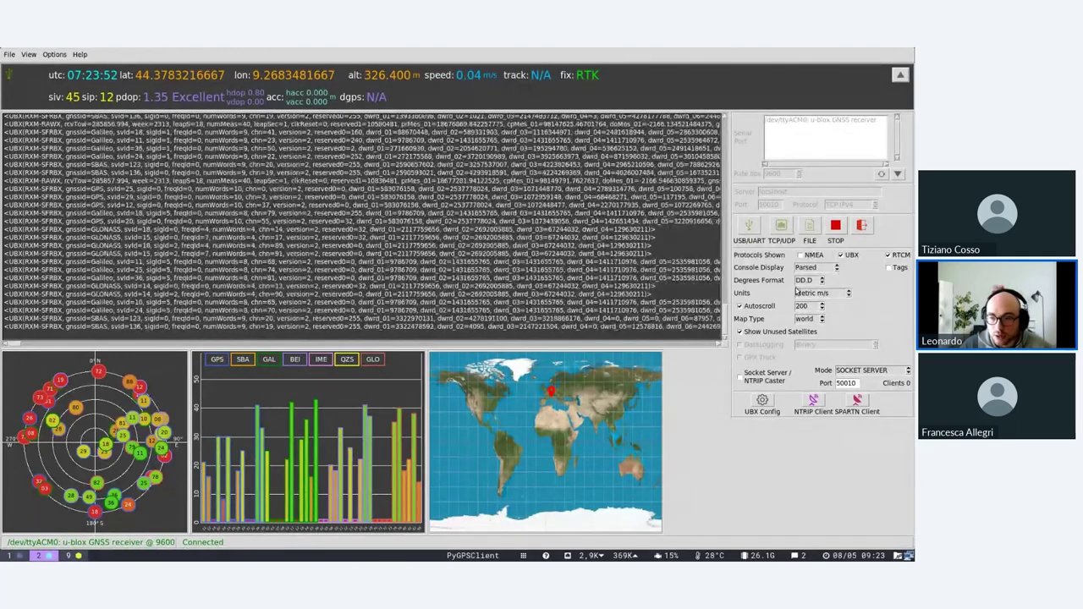
left_click(811, 256)
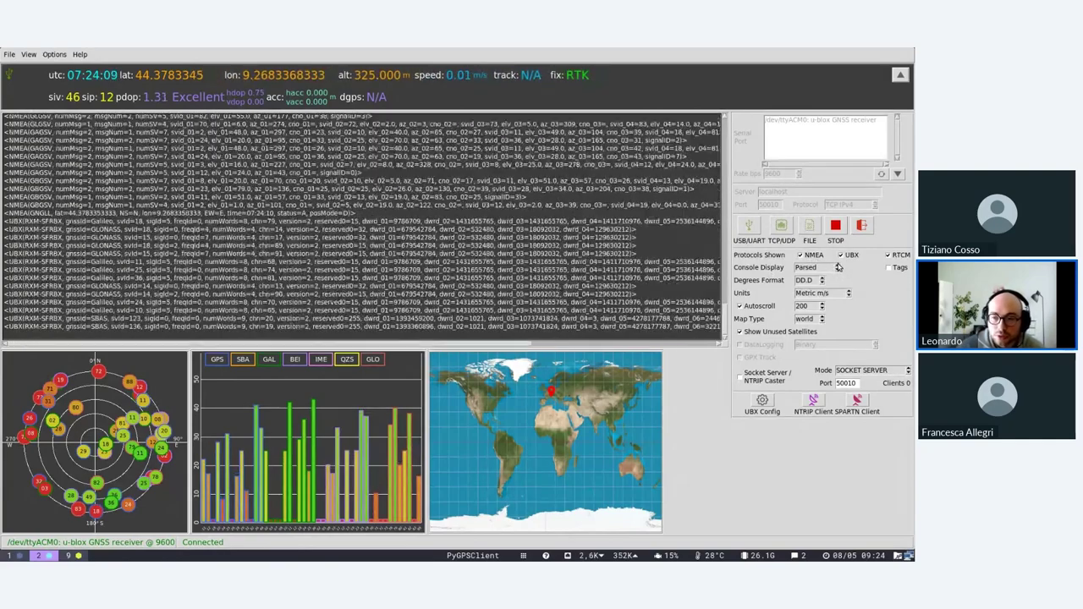
Cycle Console Display through Binary, Hex String, Hex Tabular, Parsed + Hex, back to Parsed.
left_click(836, 269)
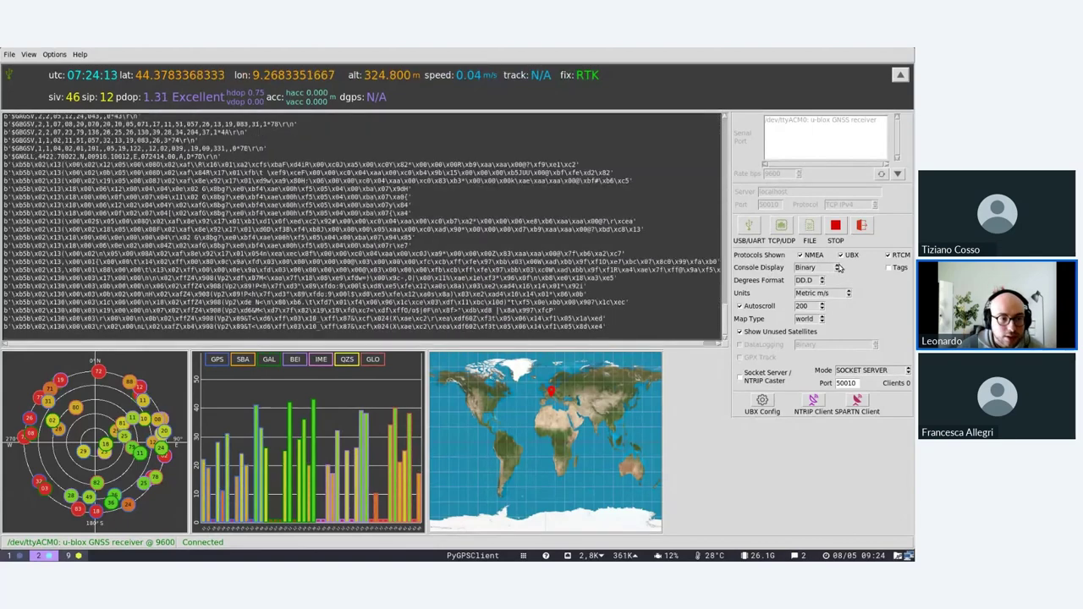
left_click(838, 269)
left_click(838, 269)
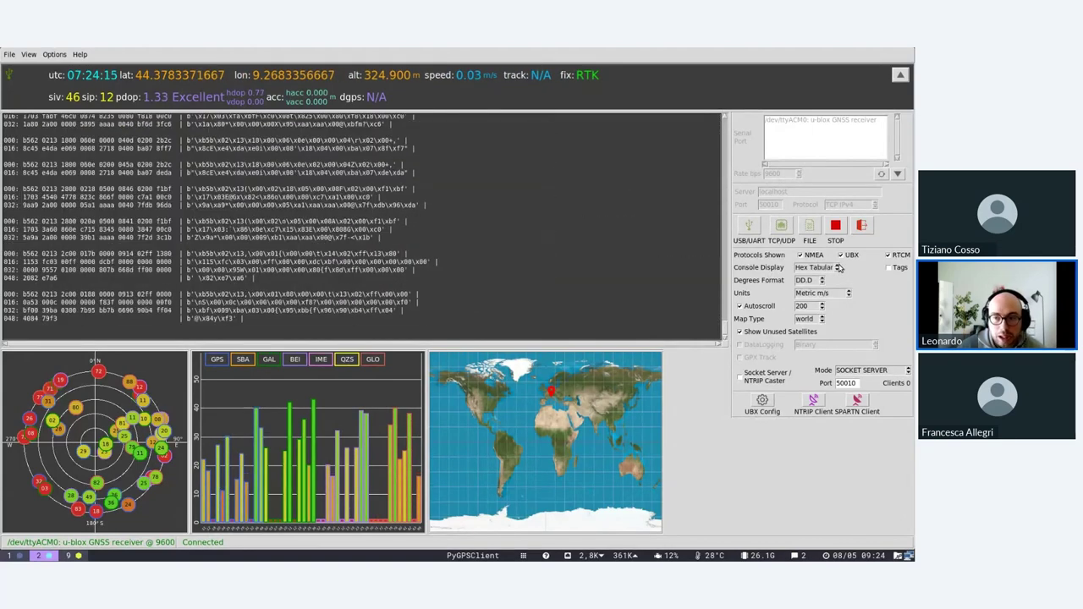
left_click(838, 269)
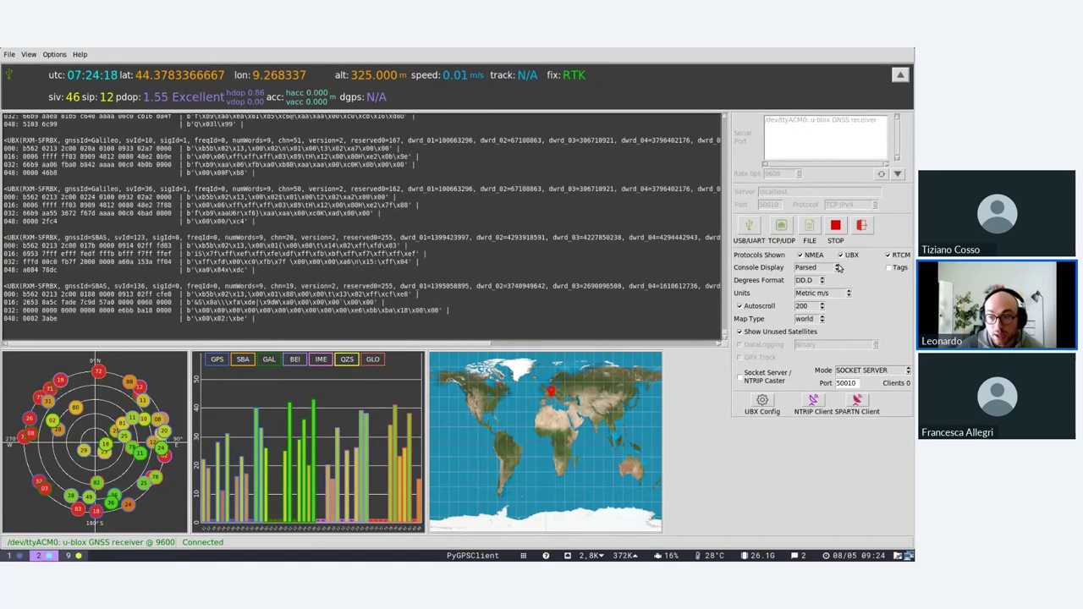
left_click(838, 269)
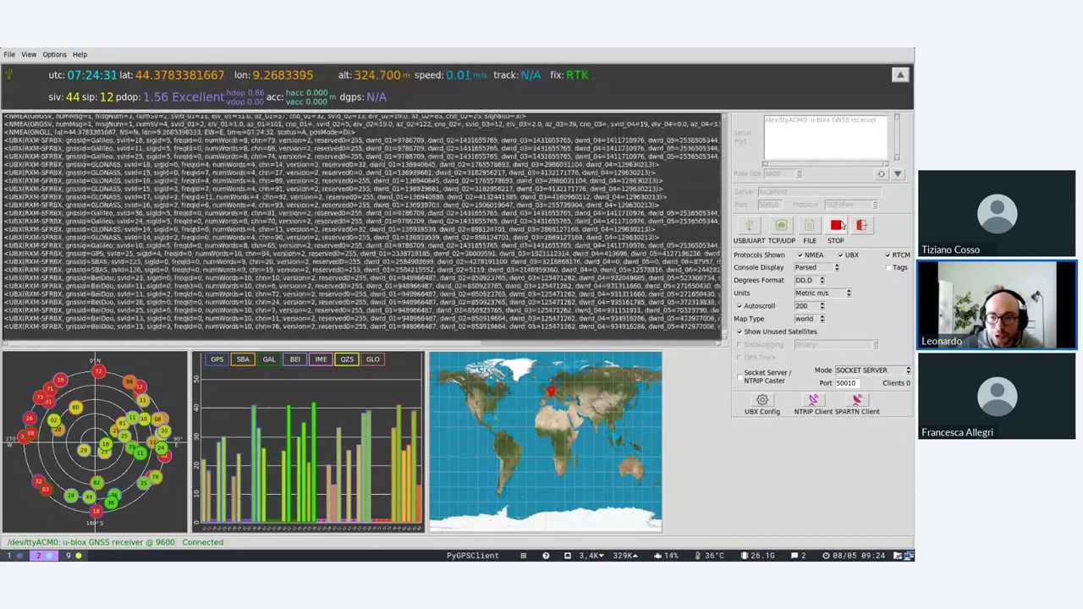
left_click(840, 226)
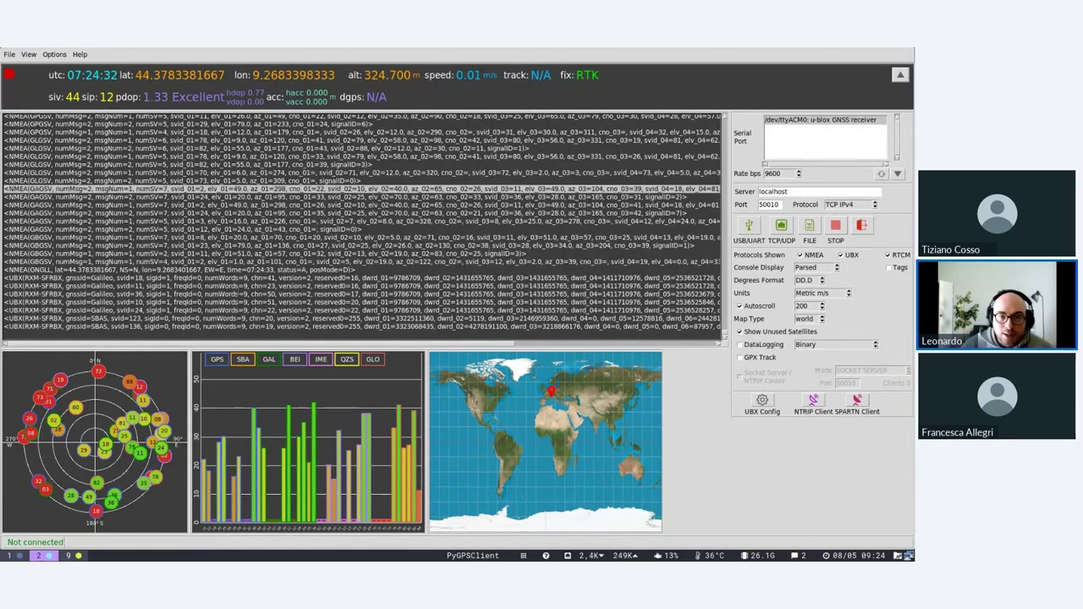
left_click(746, 224)
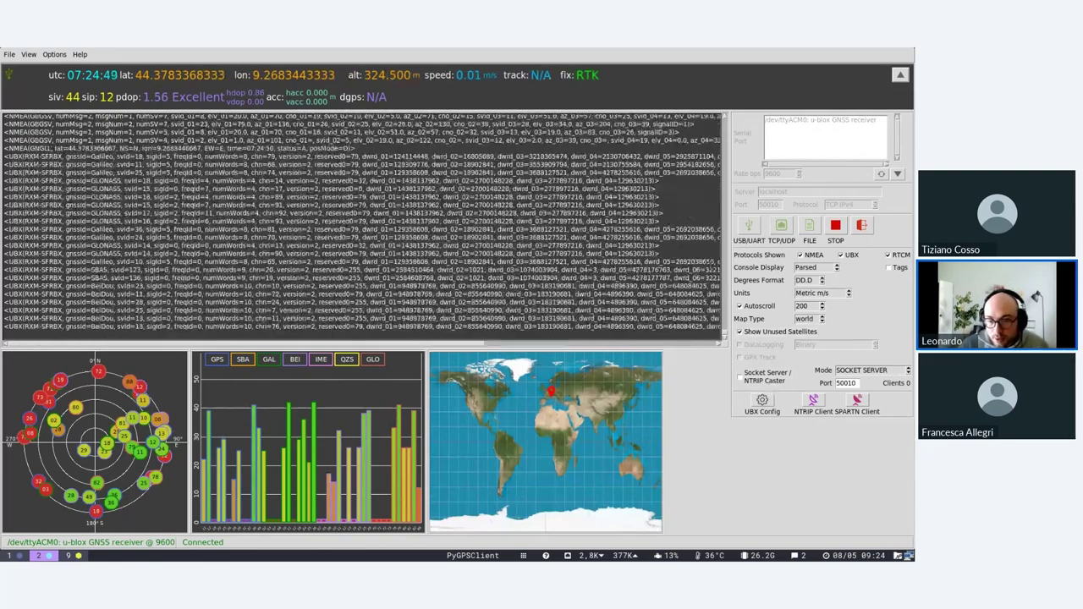
Toggle Show Unused Satellites off and back on, and set server Mode to NTRIP CASTER.
left_click(754, 334)
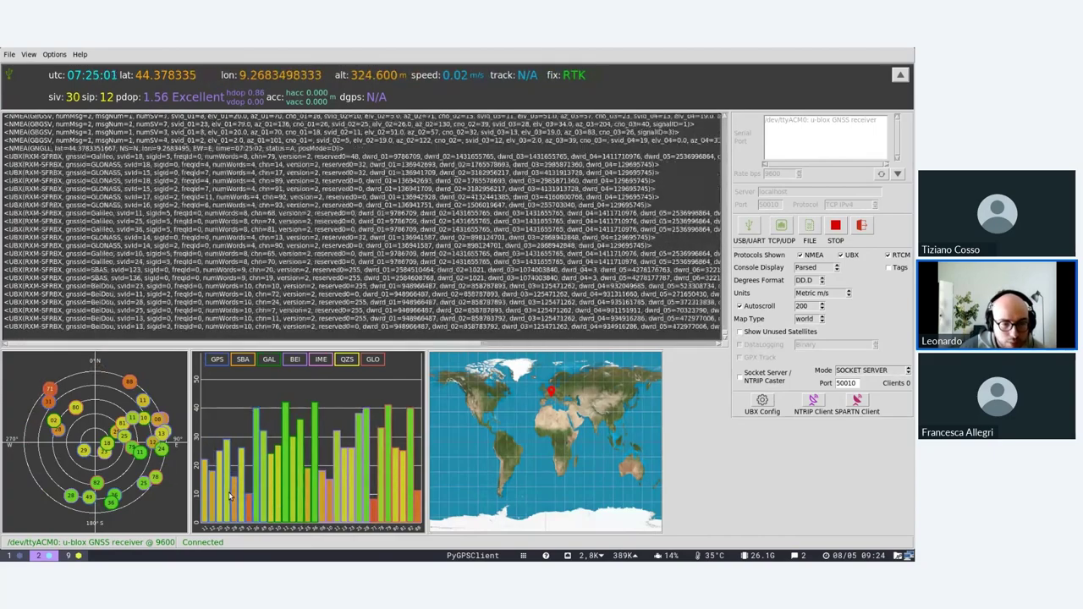
left_click(770, 332)
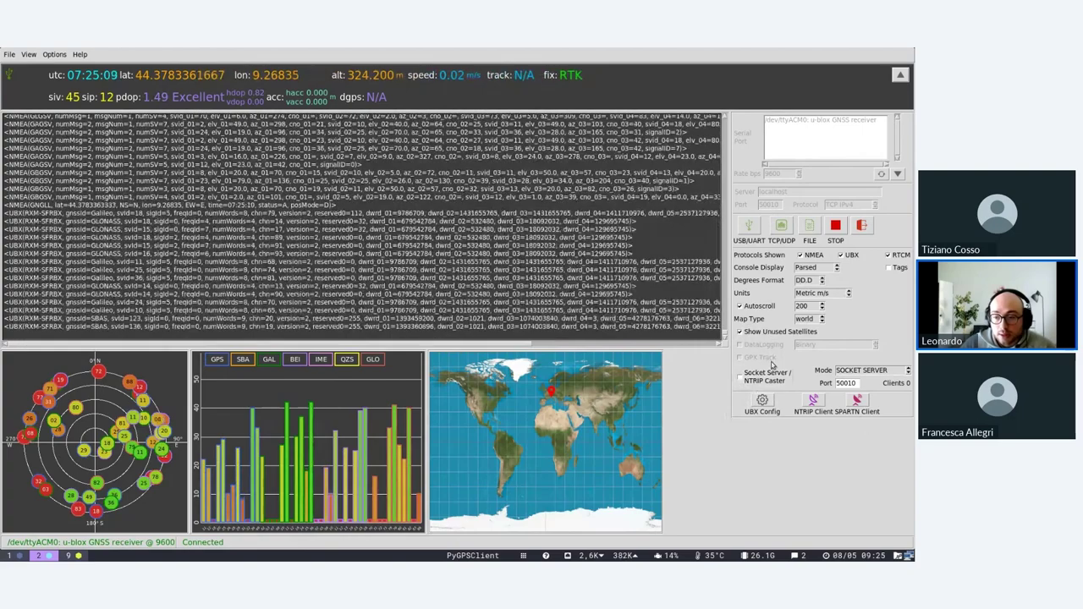
left_click(910, 371)
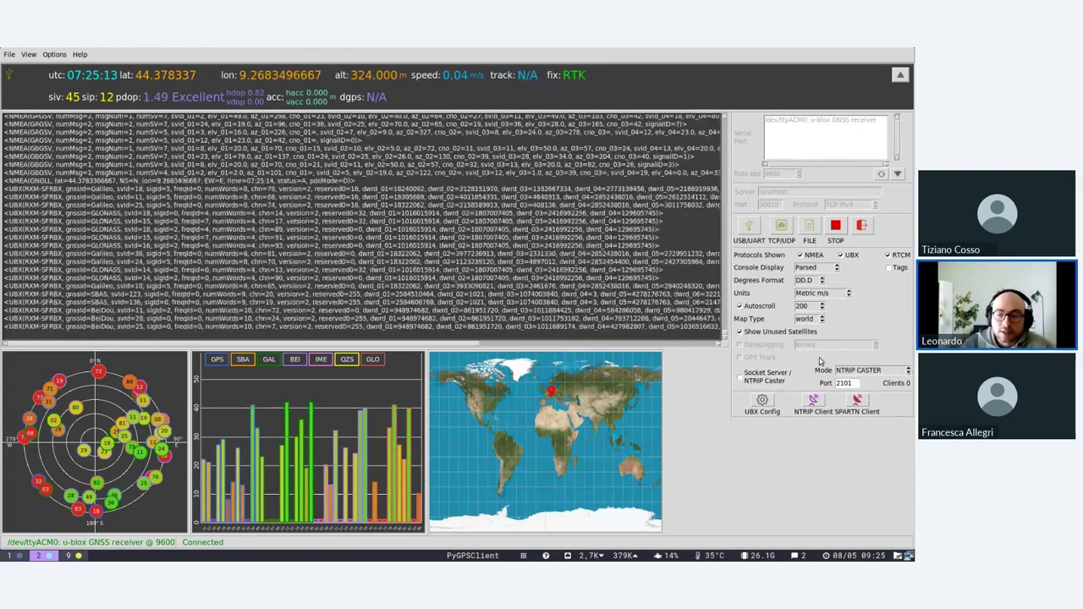
Start the built-in NTRIP caster on port 2101, then bring Firefox back on screen.
left_click(739, 377)
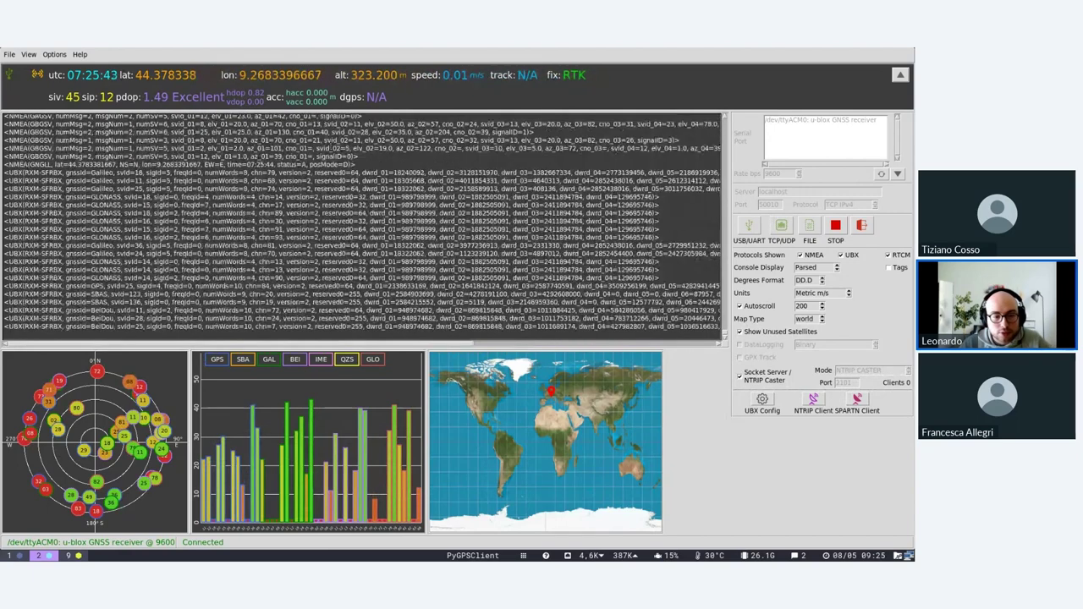
key("alt+Tab")
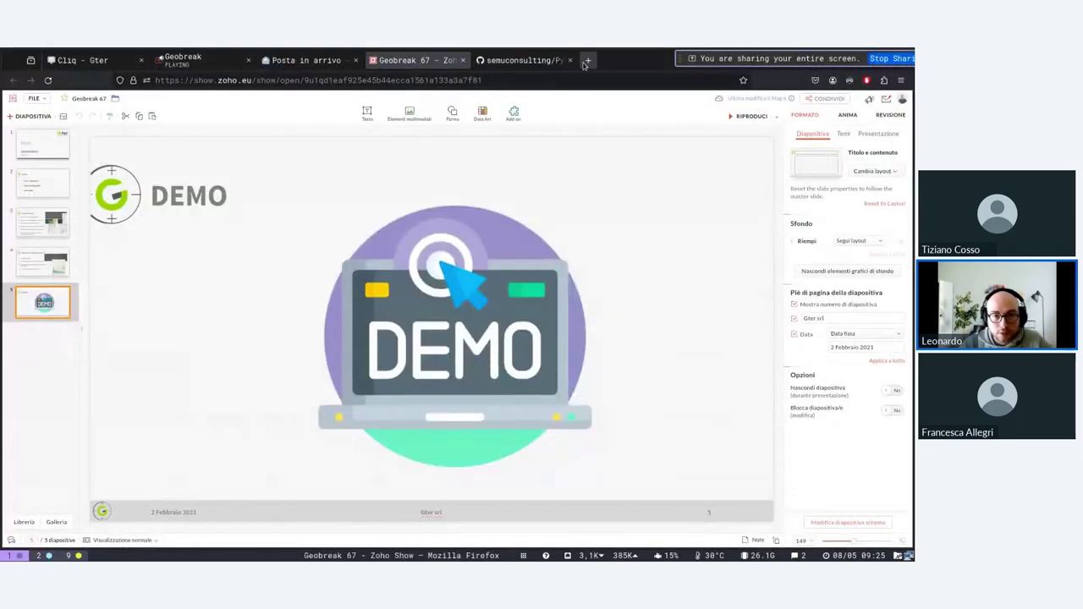
Load 0.0.0.0:2101 in a new Firefox tab and check PyGPSClient's caster client count.
left_click(587, 60)
type("0.0.0.0:")
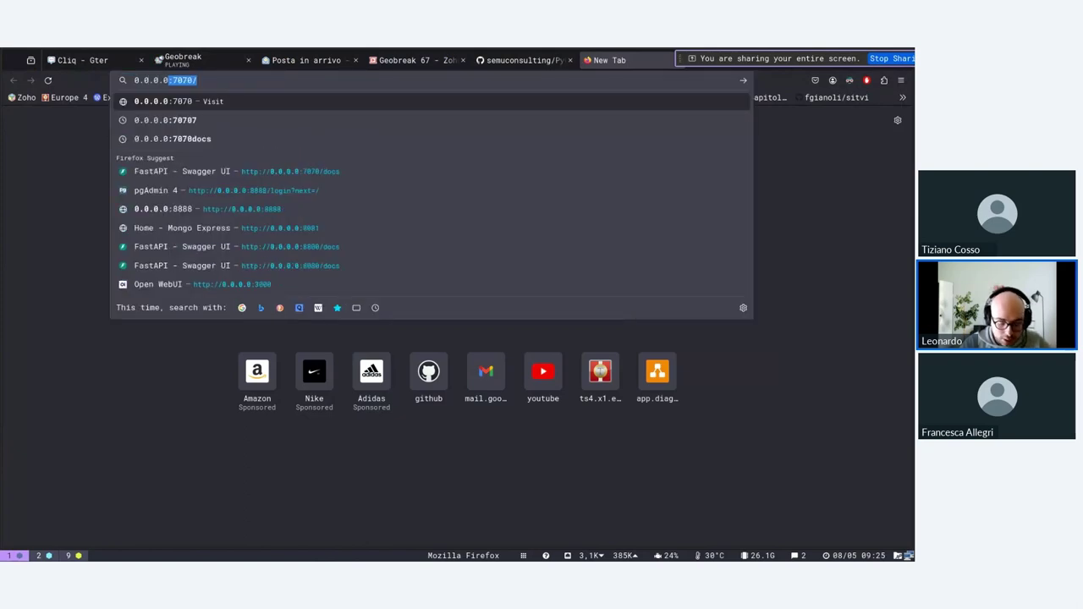
type("2101")
key("Return")
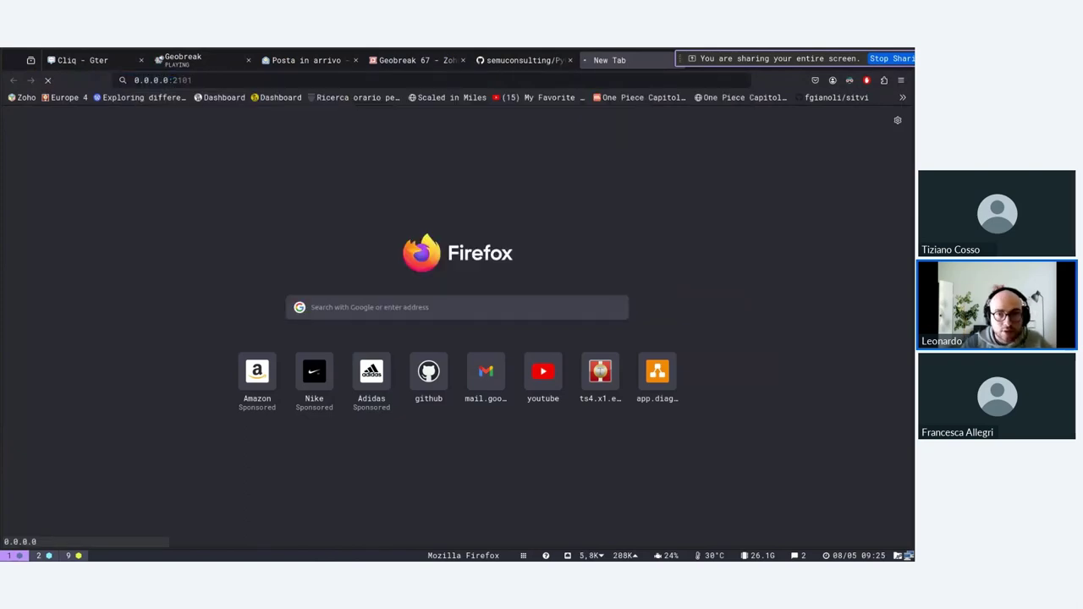
key("super+2")
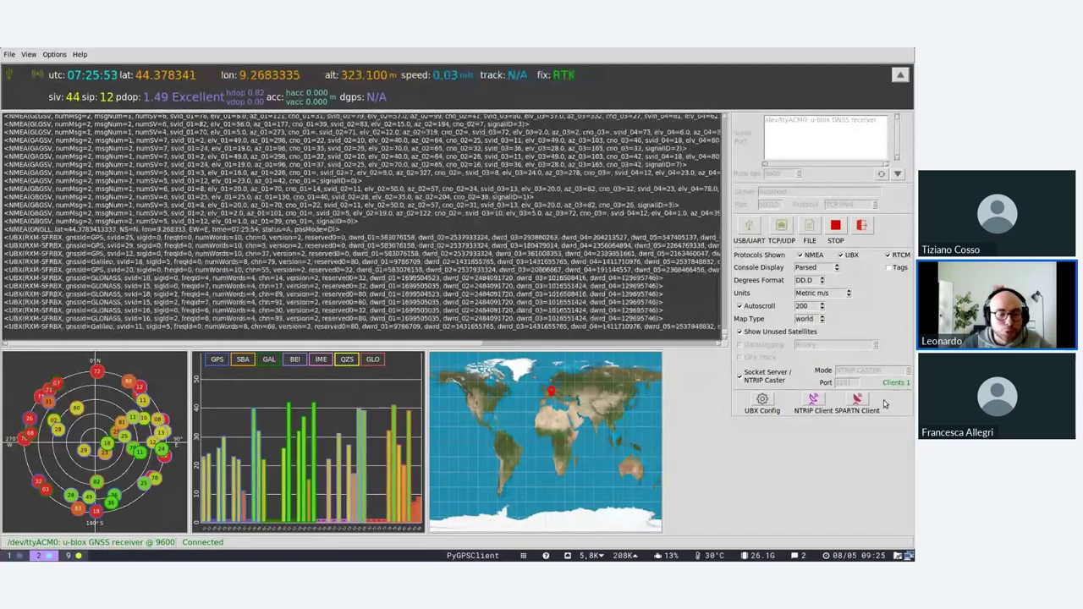
key("super+1")
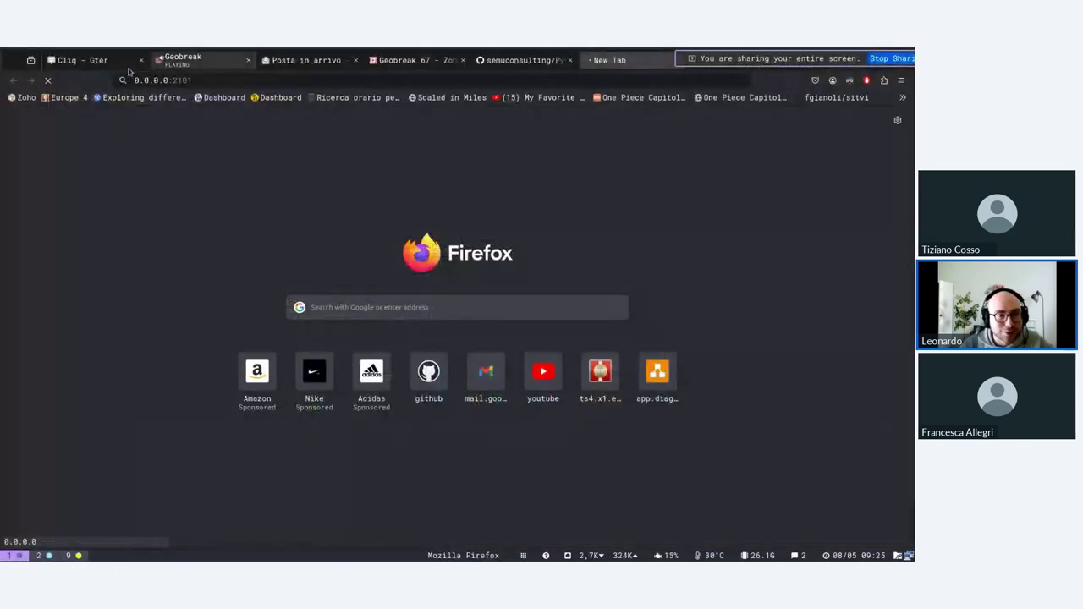
key("super+2")
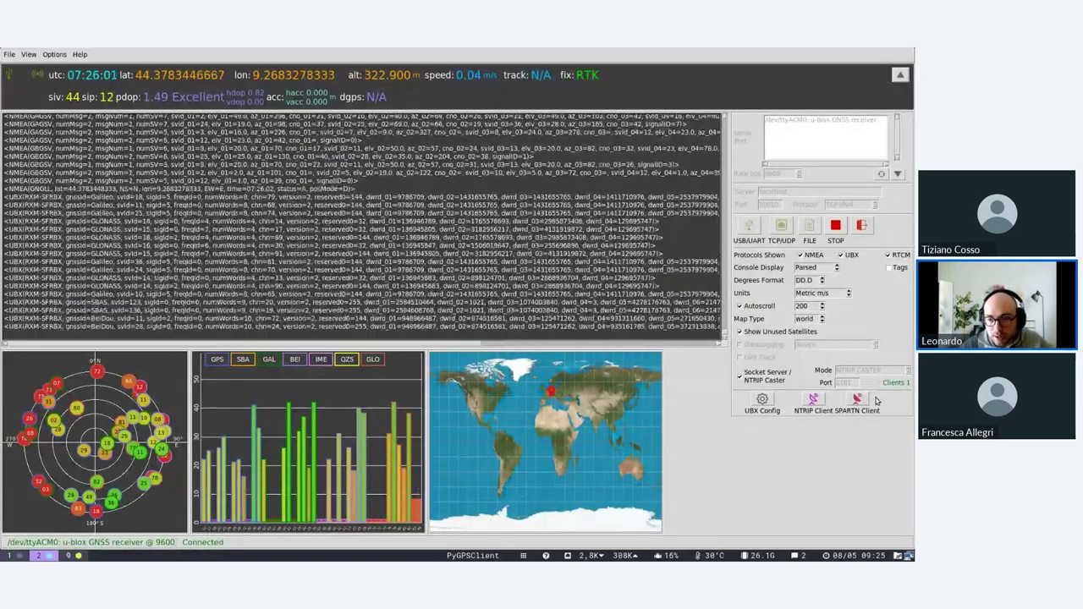
key("super+1")
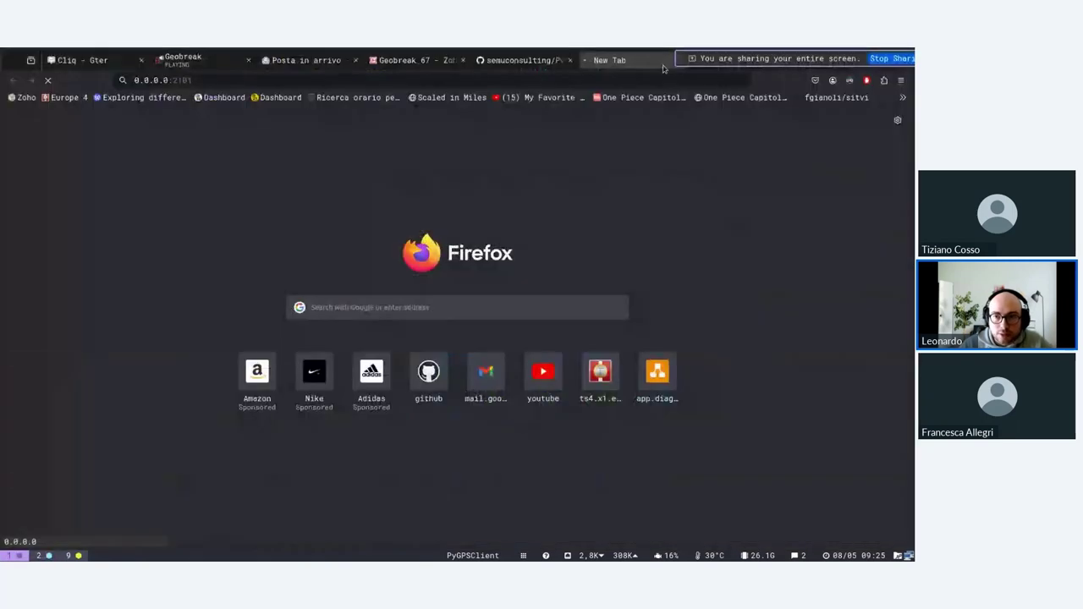
Close the caster test tab and open PyGPSClient's NTRIP client configuration.
left_click(679, 60)
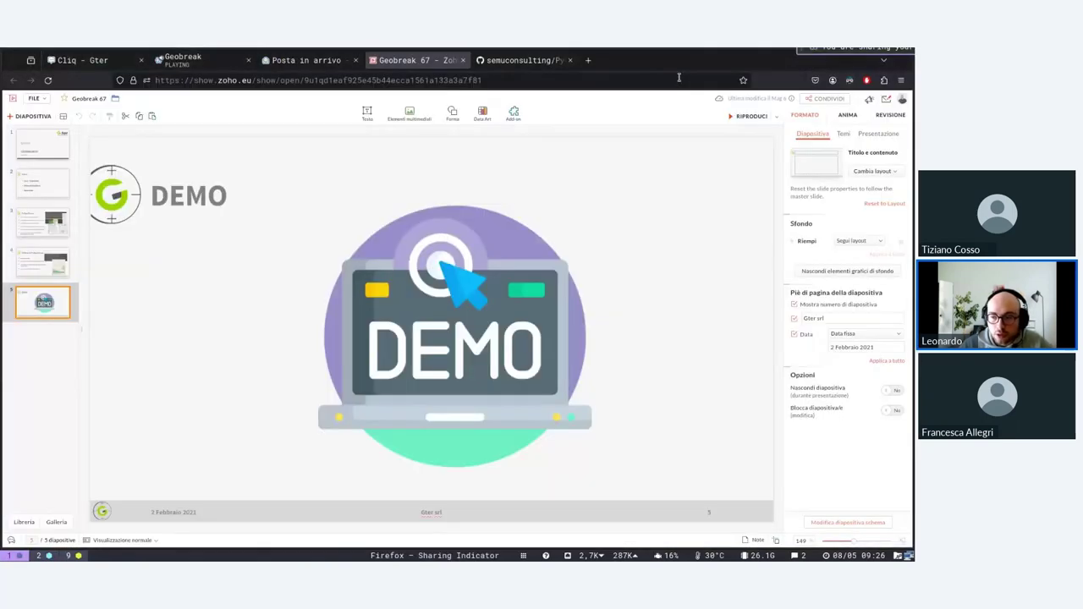
key("super+2")
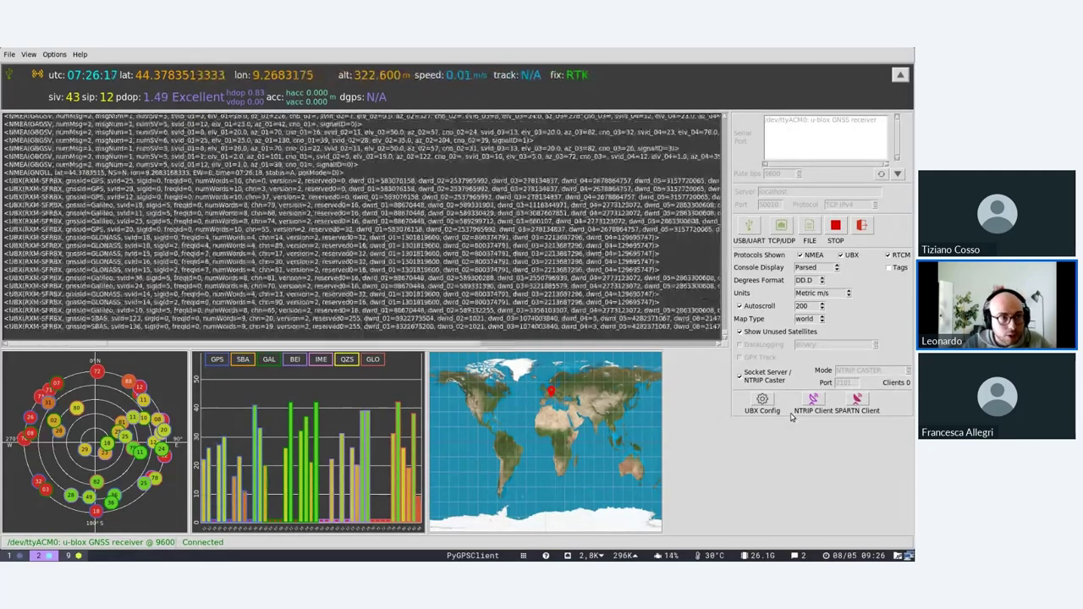
left_click(813, 399)
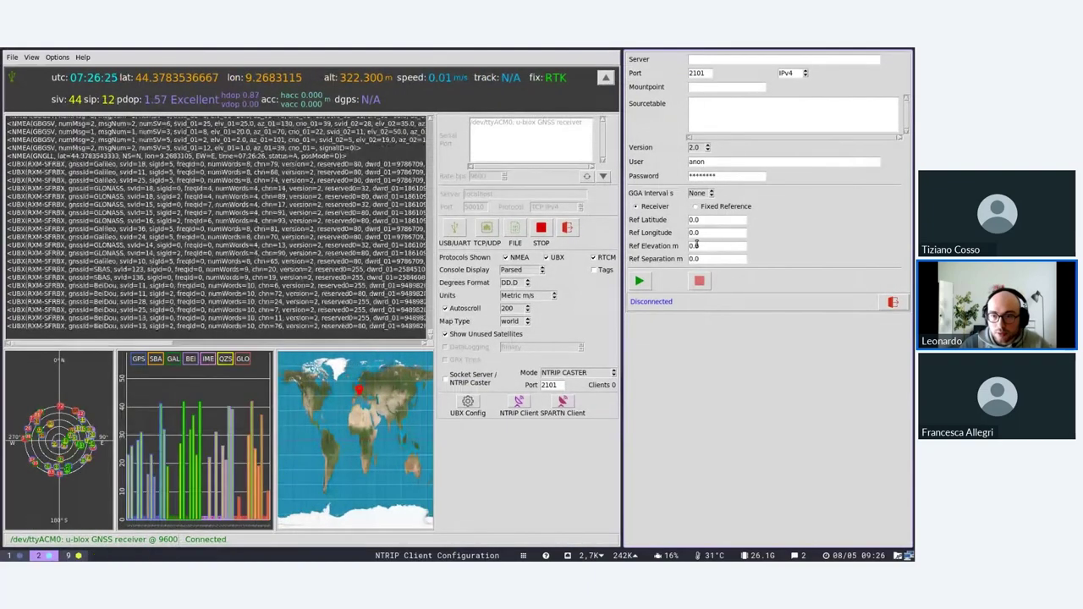
Set the NTRIP server to rtk2go.com and retrieve its sourcetable, selecting mountpoint GTER.
left_click(700, 59)
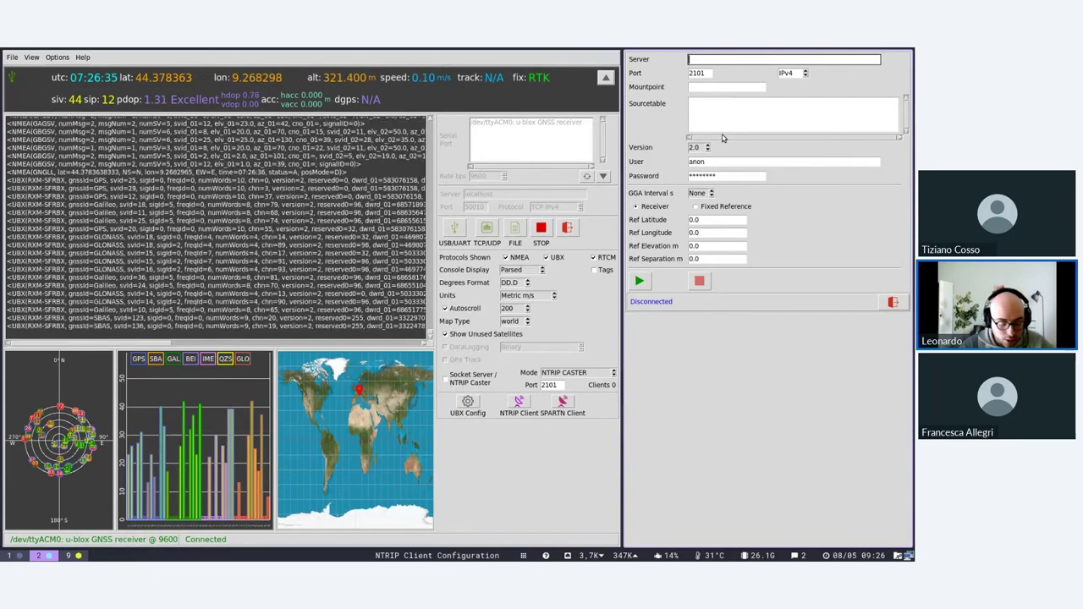
type("rtk2go.com")
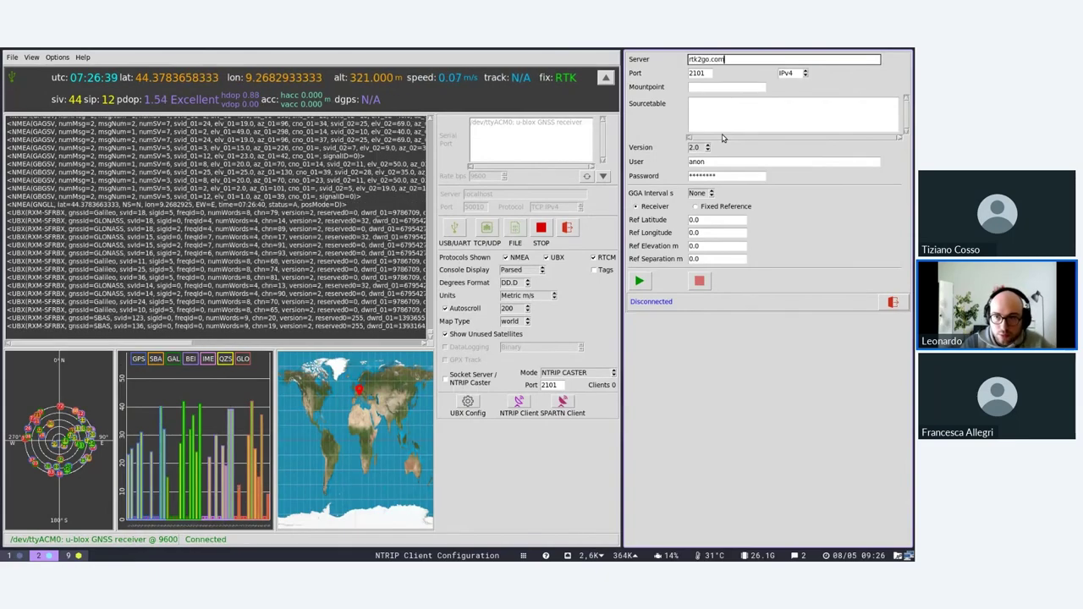
left_click(639, 281)
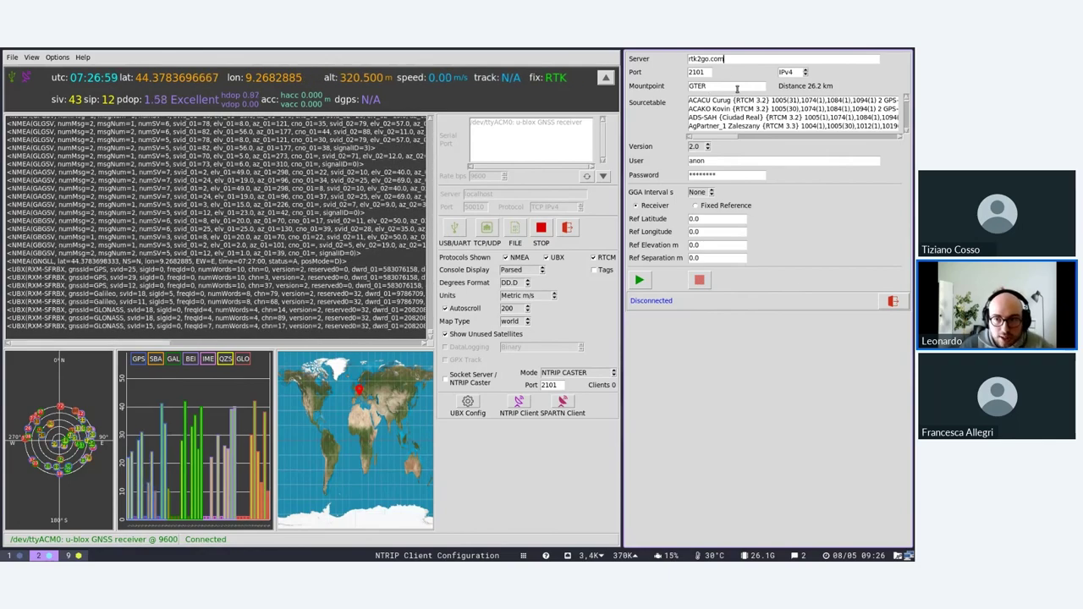
Replace the anon NTRIP user name with the user's e-mail address.
scroll(752, 111, "down", 8)
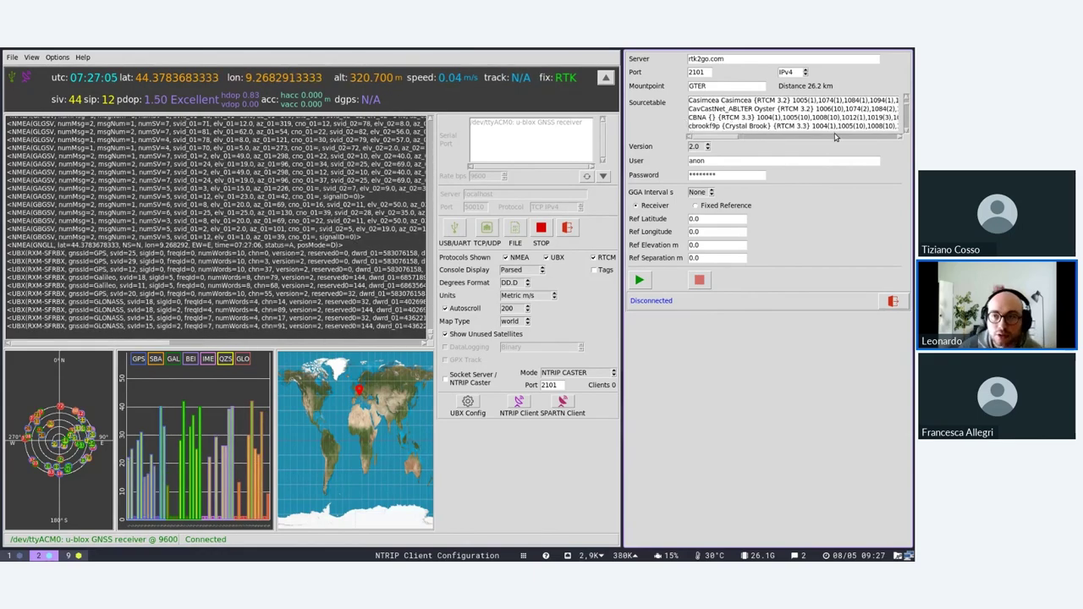
scroll(713, 100, "down", 5)
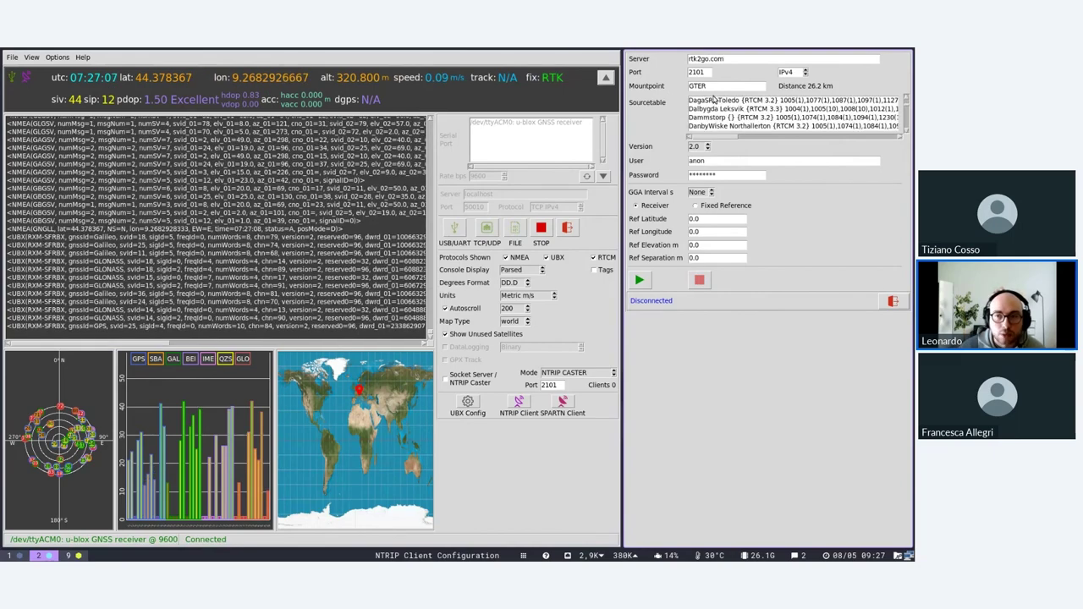
scroll(713, 127, "up", 6)
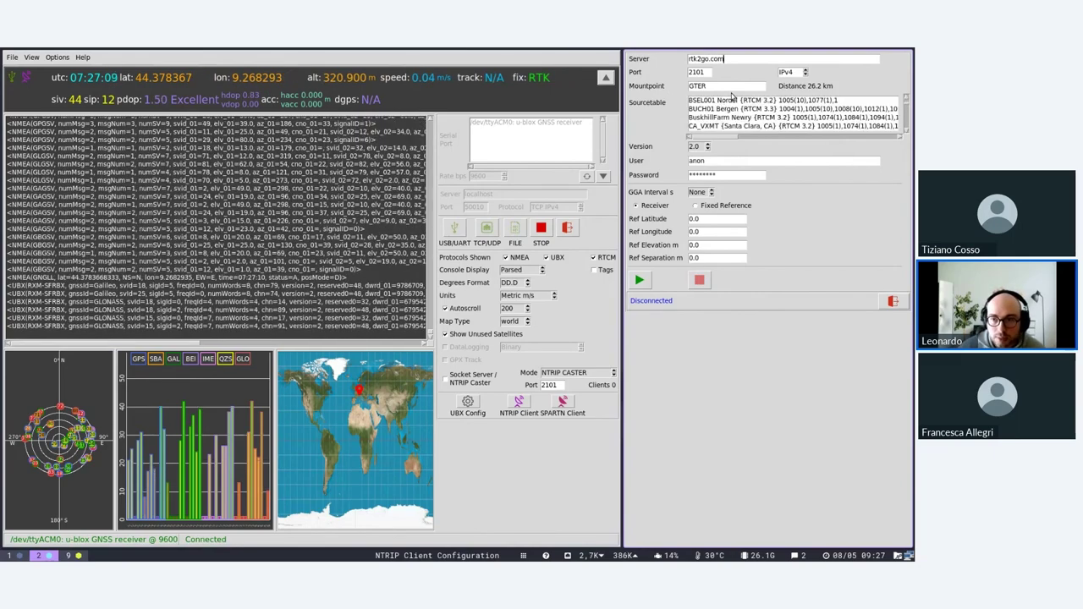
left_click(715, 85)
double_click(726, 160)
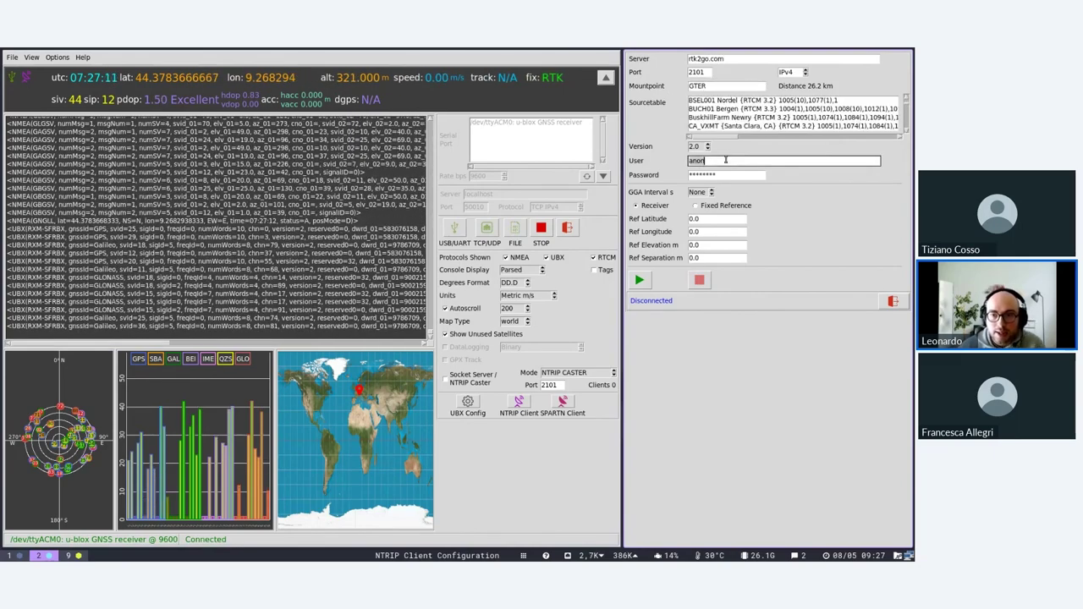
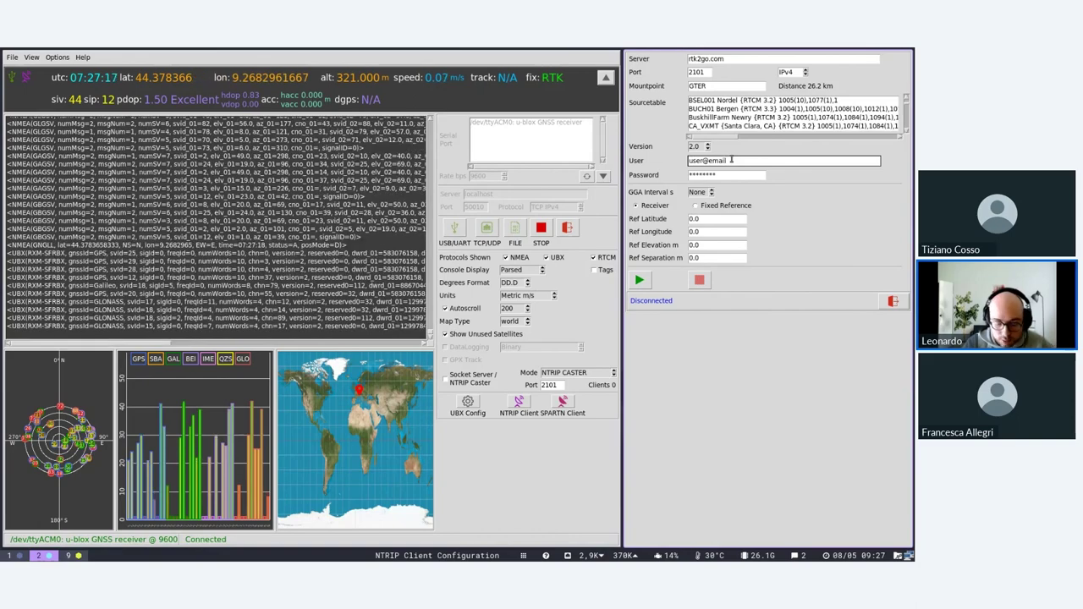
Enter a new four-character password and connect the NTRIP client to rtk2go.com:2101/GTER.
left_click(723, 175)
key("BackSpace")
key("BackSpace")
key("BackSpace")
key("BackSpace")
key("BackSpace")
key("BackSpace")
key("BackSpace")
key("BackSpace")
type("none")
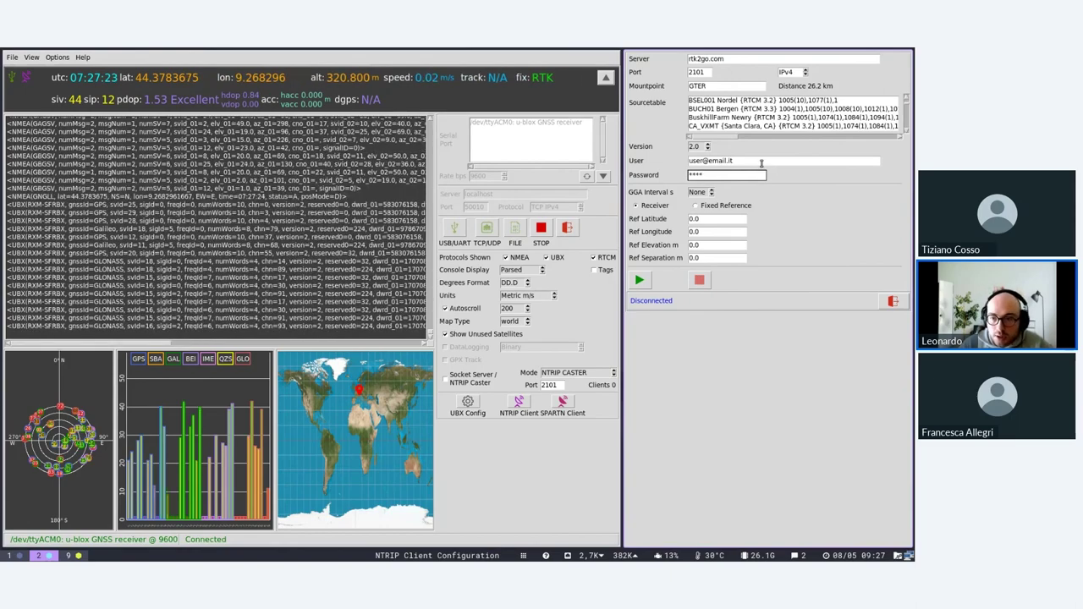
left_click(639, 279)
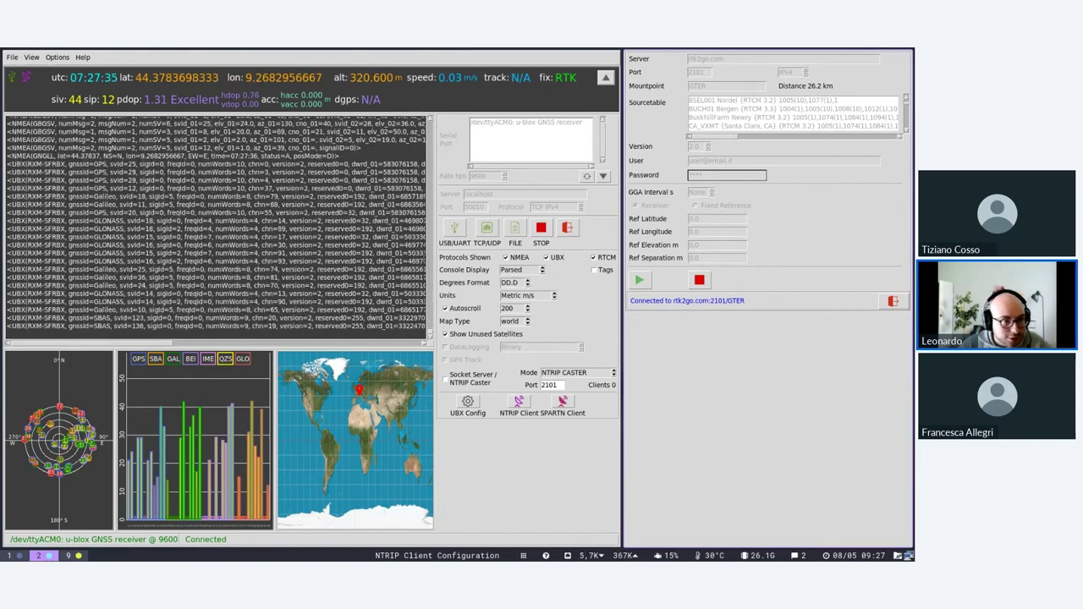
Toggle the NMEA and UBX console filters off and back on.
left_click(512, 258)
left_click(551, 258)
left_click(549, 258)
left_click(508, 258)
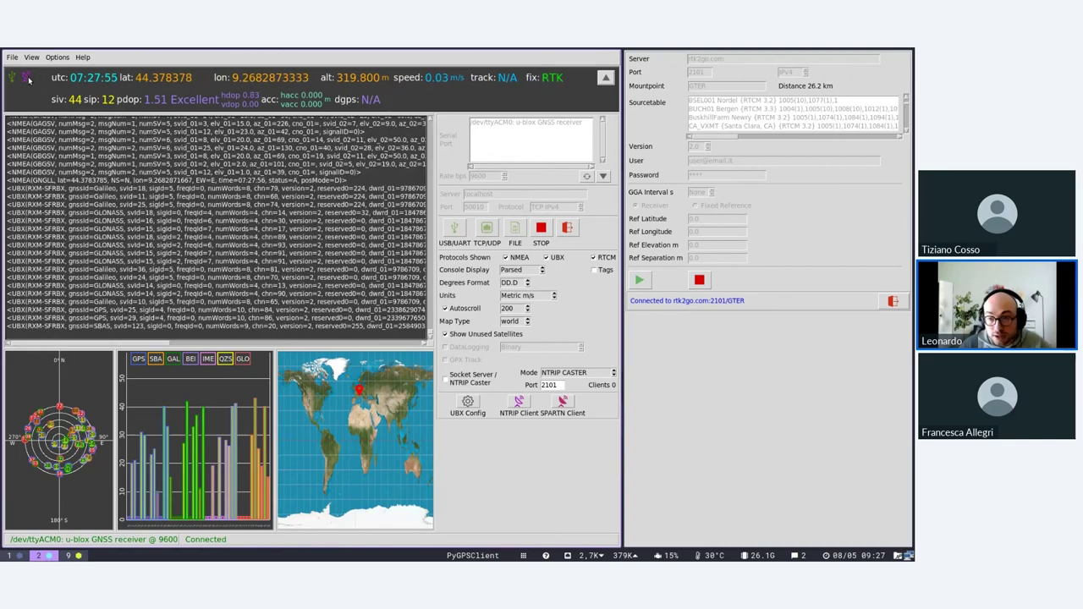
Disconnect from GTER, select mountpoint Asahikawa-HAMA from the sourcetable, and reconnect.
left_click(699, 279)
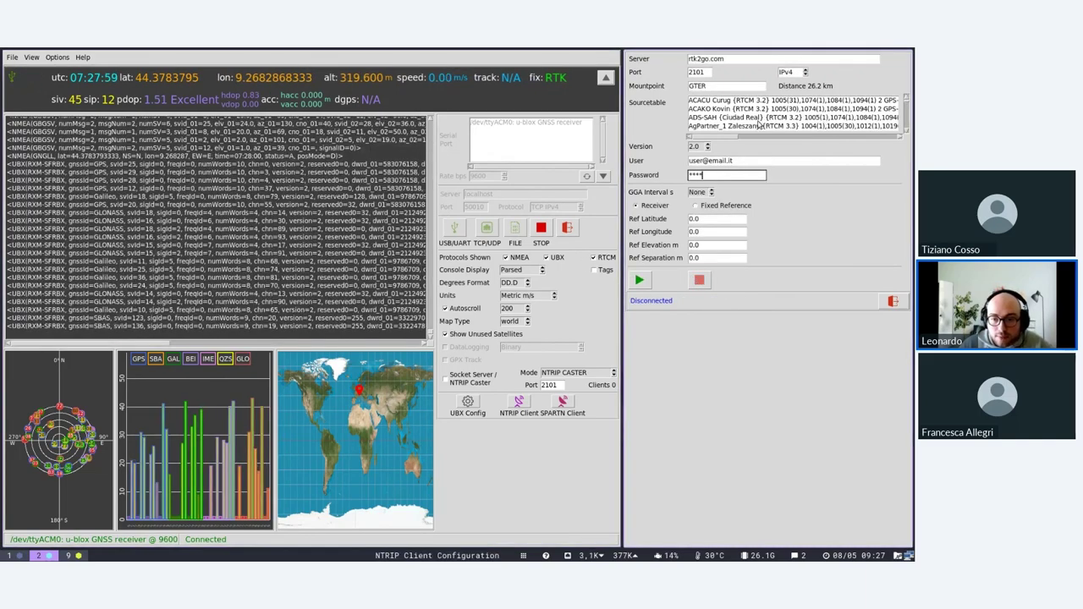
scroll(742, 123, "down", 3)
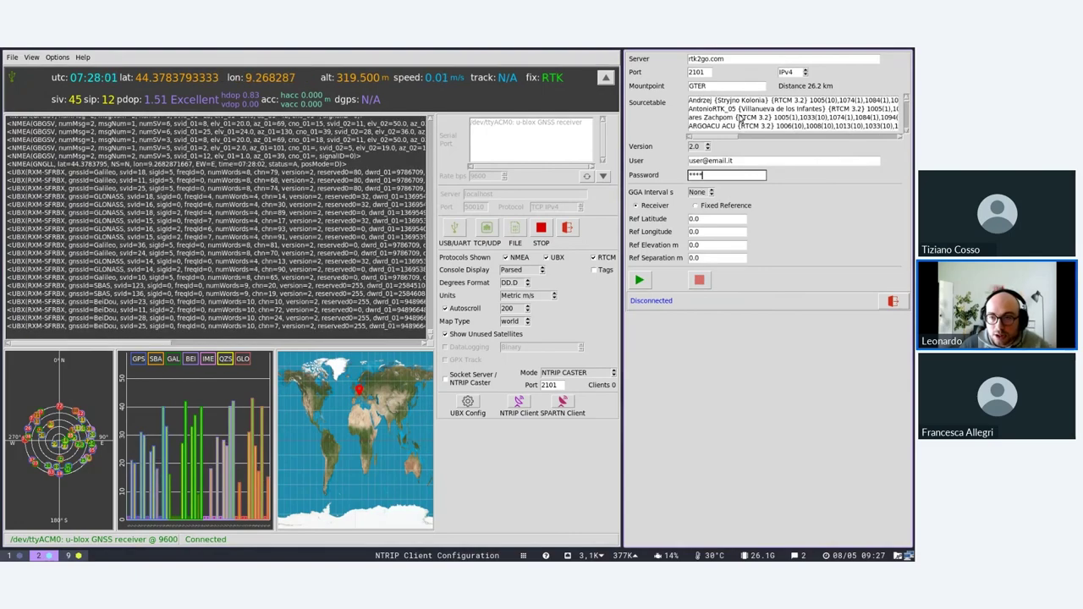
scroll(742, 120, "down", 2)
left_click(735, 118)
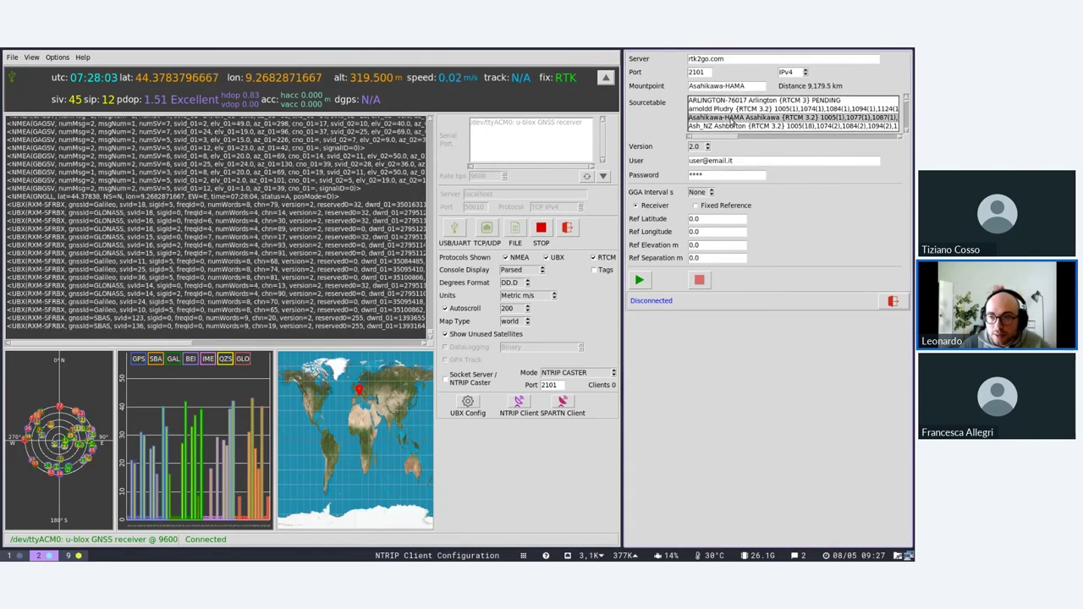
left_click(641, 281)
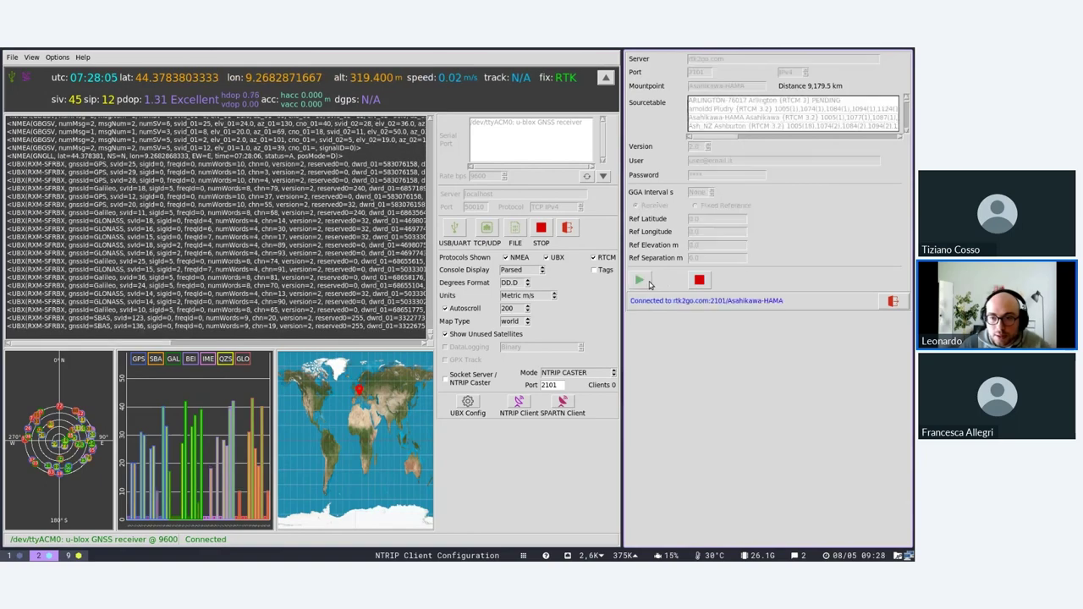
Hide NMEA and UBX so only RTCM lines like 1230 show, then stop the NTRIP client.
left_click(505, 257)
left_click(546, 258)
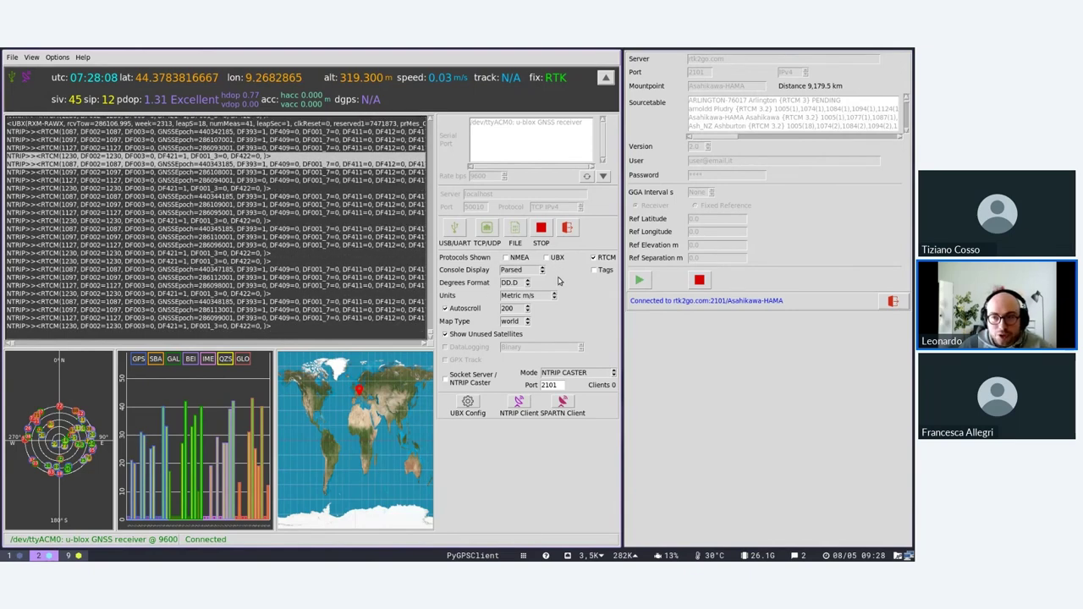
left_click(822, 85)
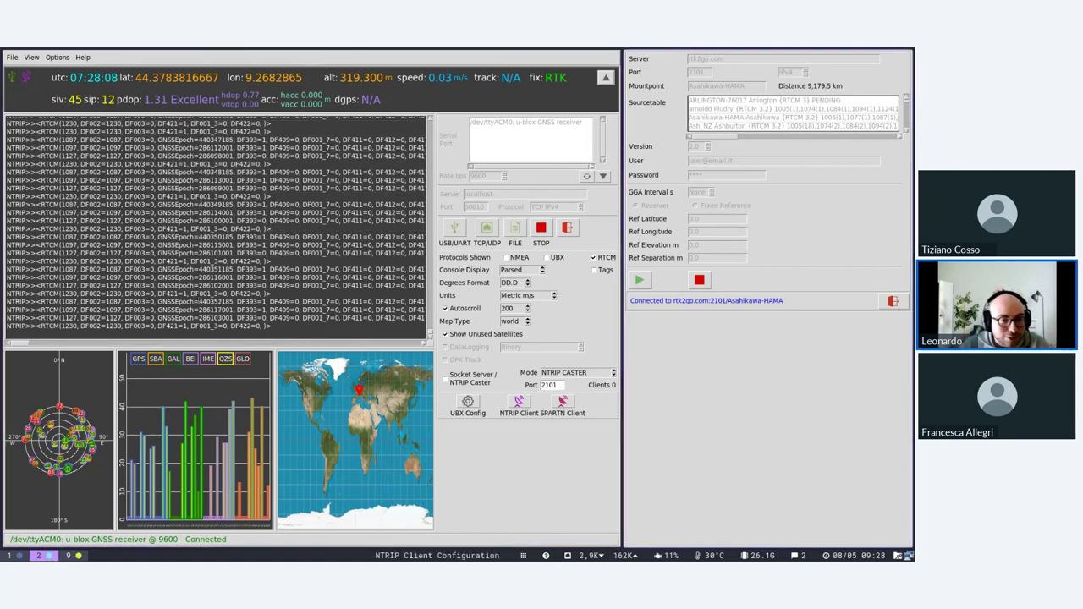
left_click(182, 261)
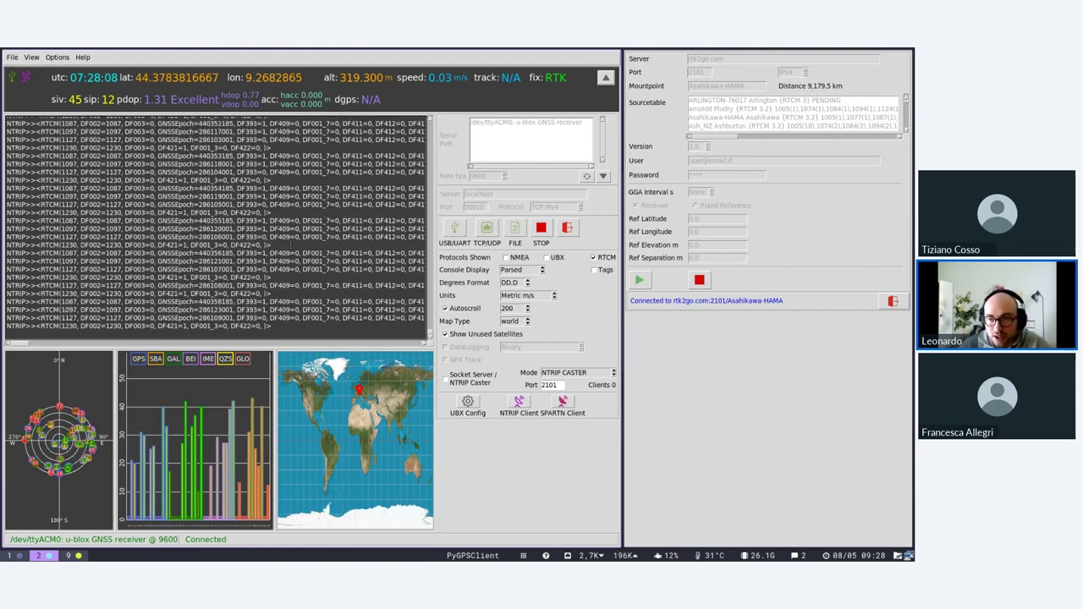
left_click(699, 280)
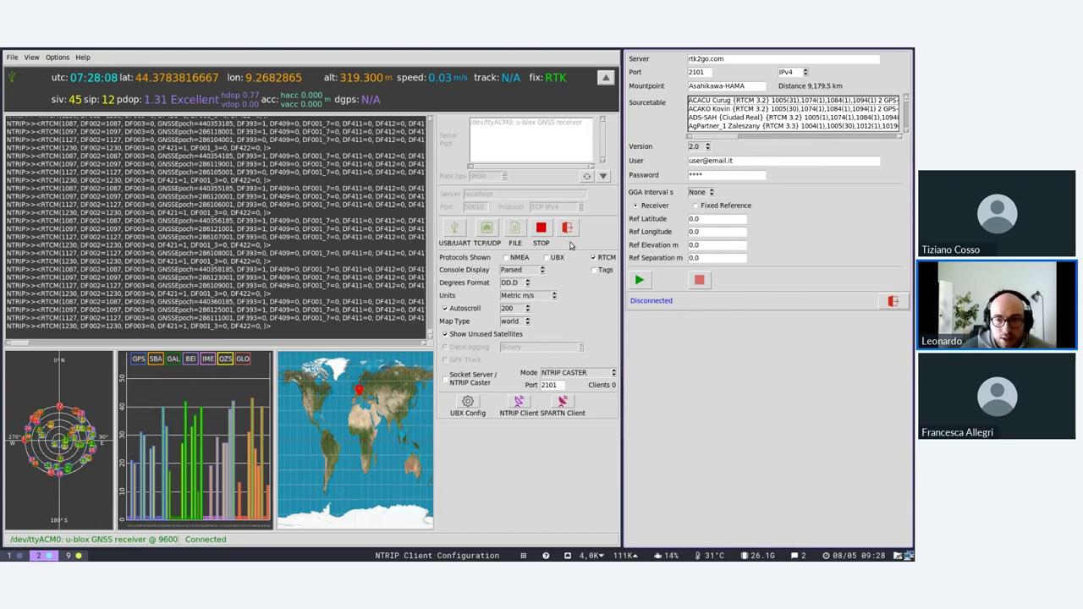
Re-tick NMEA and UBX under Protocols Shown and exit the NTRIP Client Configuration panel.
left_click(547, 257)
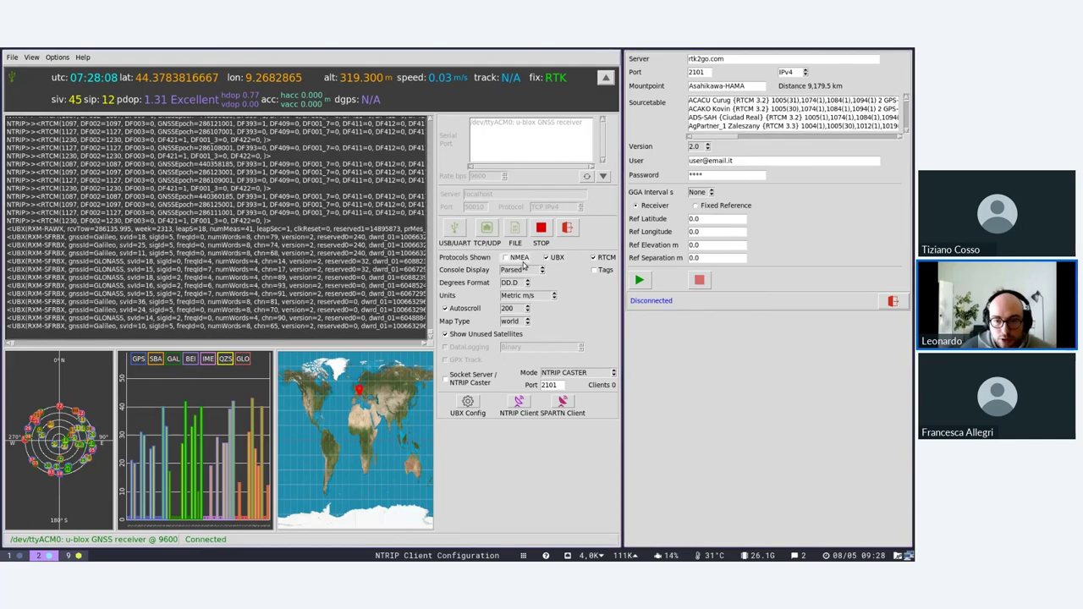
left_click(505, 257)
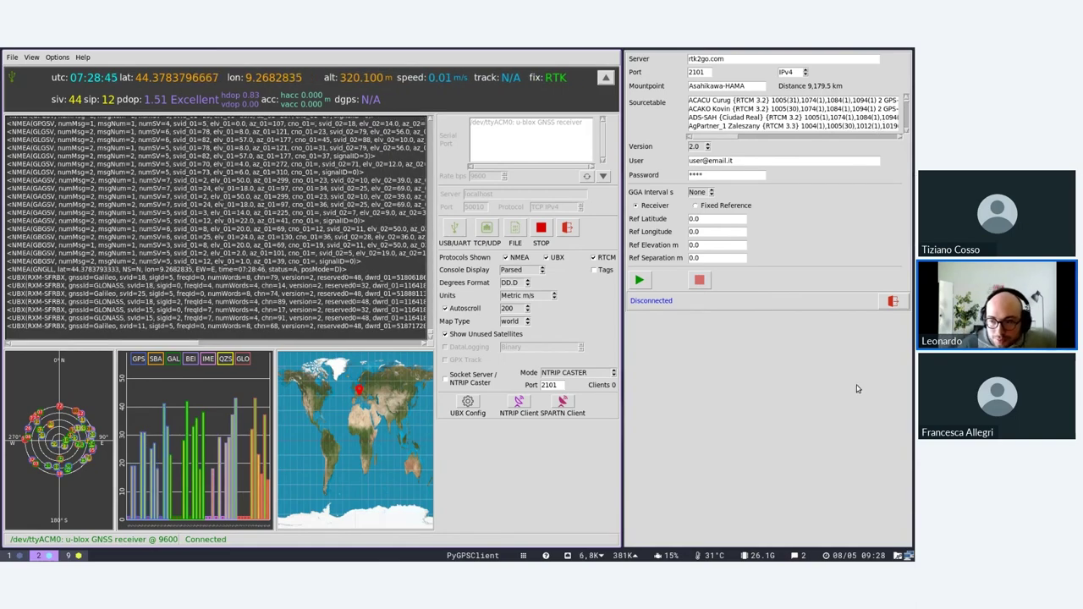
left_click(892, 304)
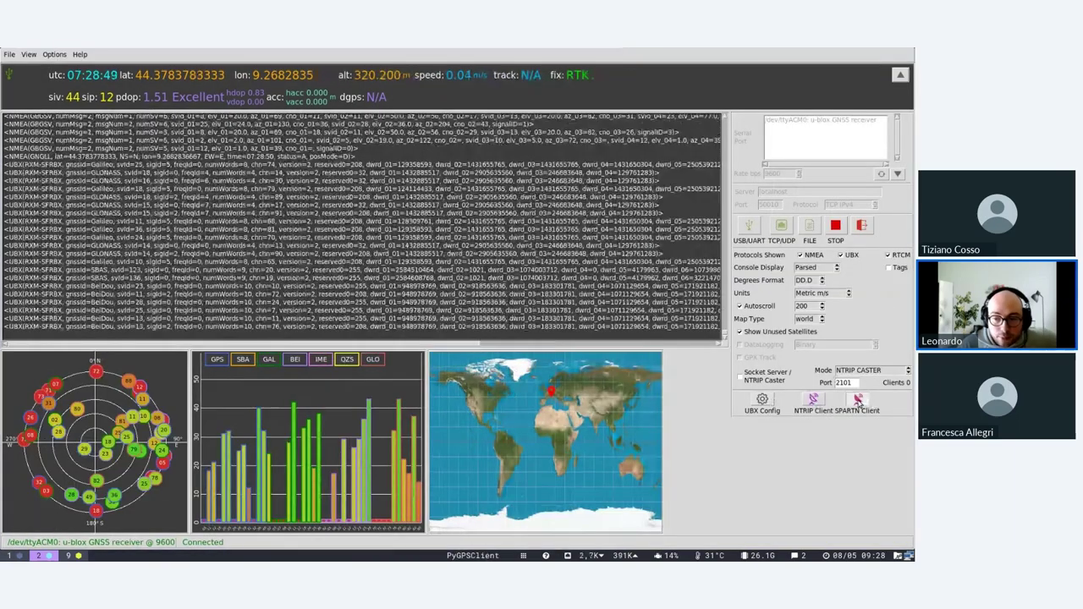
left_click(860, 401)
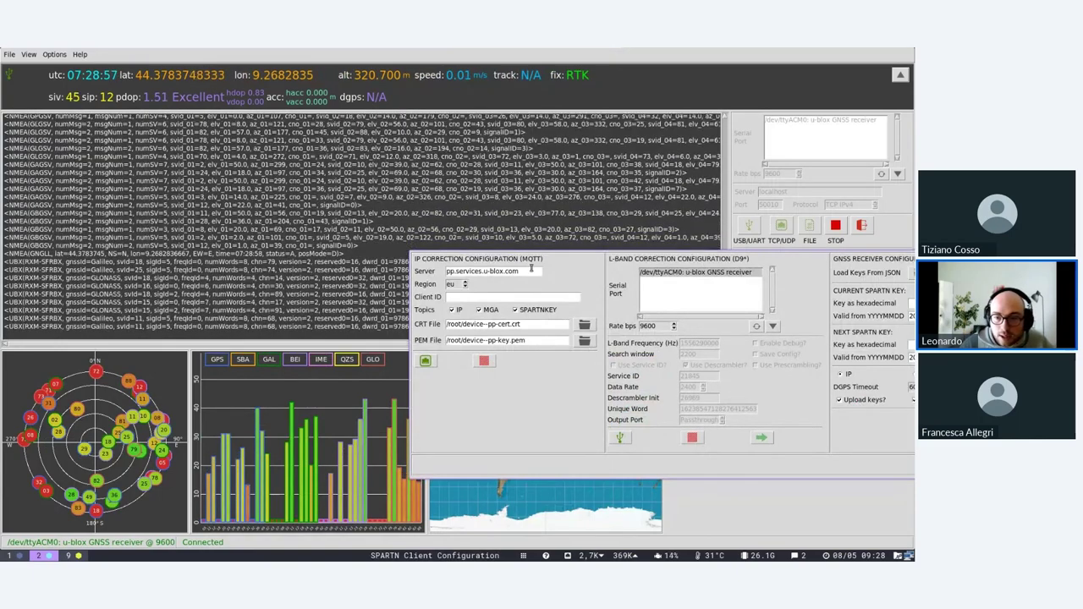
Return to the main window and open UBX Config, which reports a ZED-F9P on HPG 1.13.
left_click(645, 105)
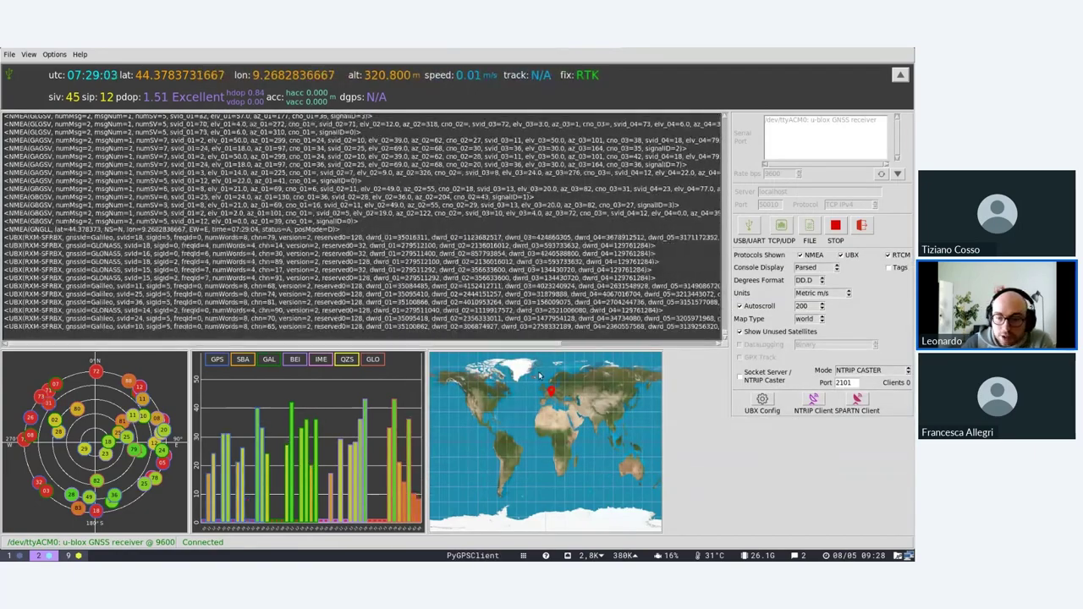
left_click(762, 401)
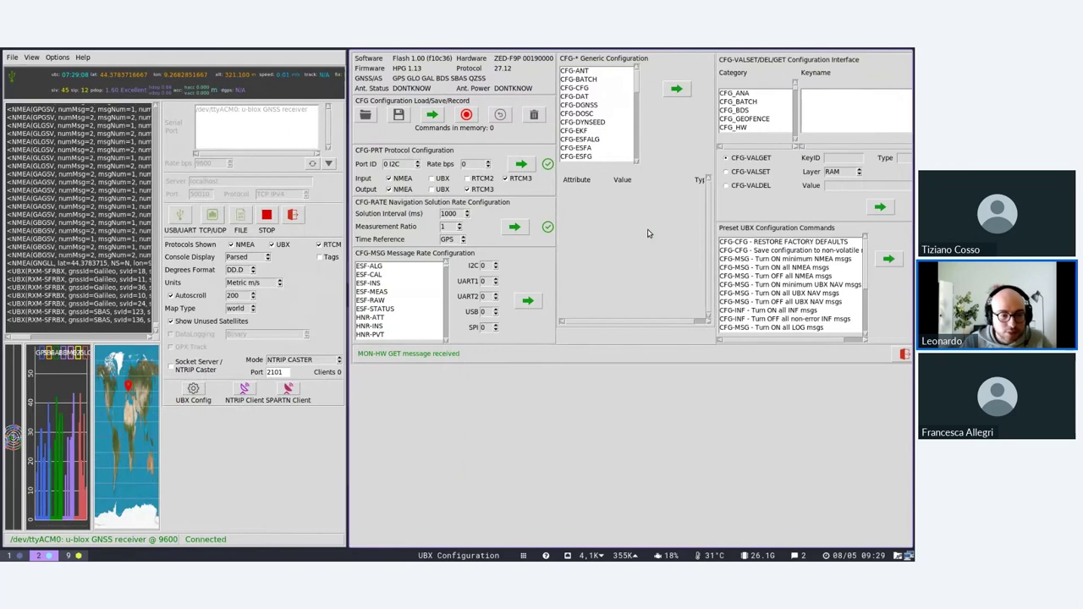
Move the UBX Configuration window to workspace 3 with Super+Shift+3.
key("super+shift+3")
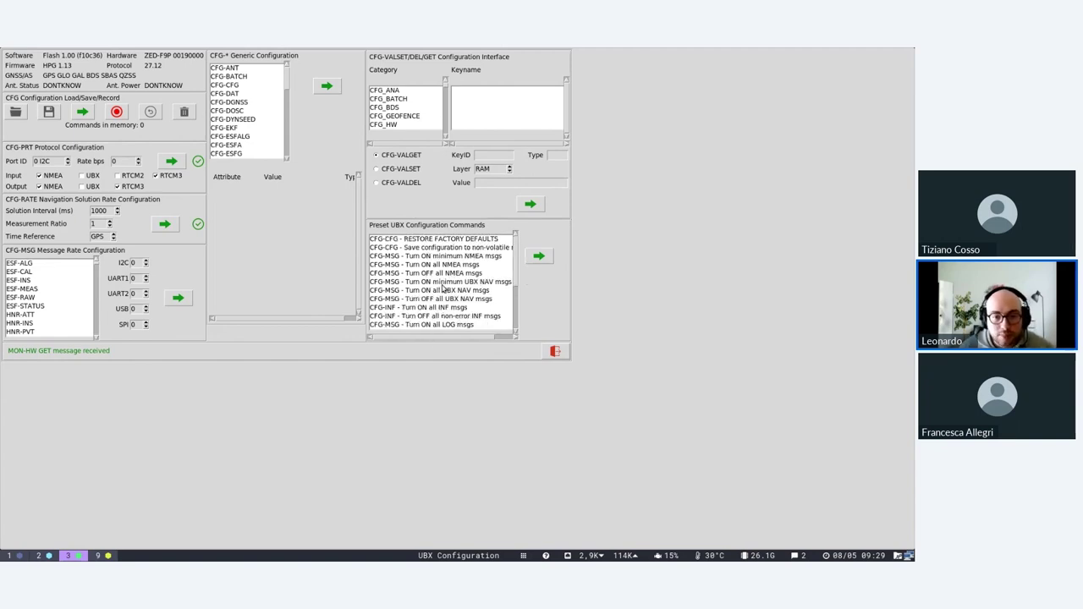
Poll several generic CFG messages in turn: CFG-FIXSEED, CFG-NAVX5, CFG-SPT, CFG-TMODE2 and CFG-TP5.
scroll(481, 261, "down", 2)
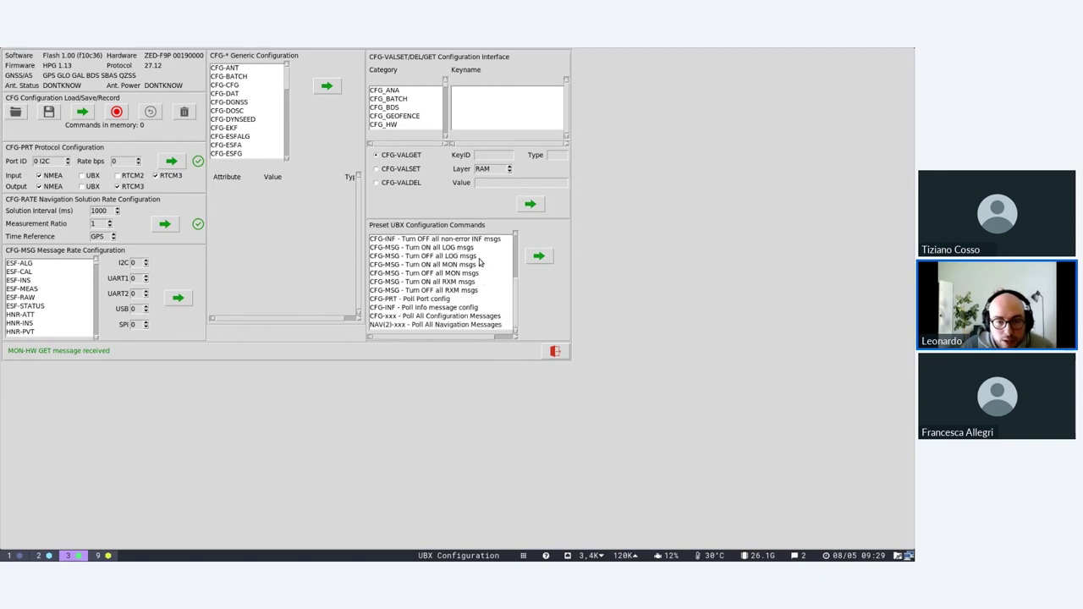
scroll(445, 296, "up", 2)
scroll(252, 100, "down", 3)
left_click(252, 101)
scroll(236, 127, "down", 3)
left_click(243, 141)
scroll(244, 113, "down", 2)
left_click(244, 111)
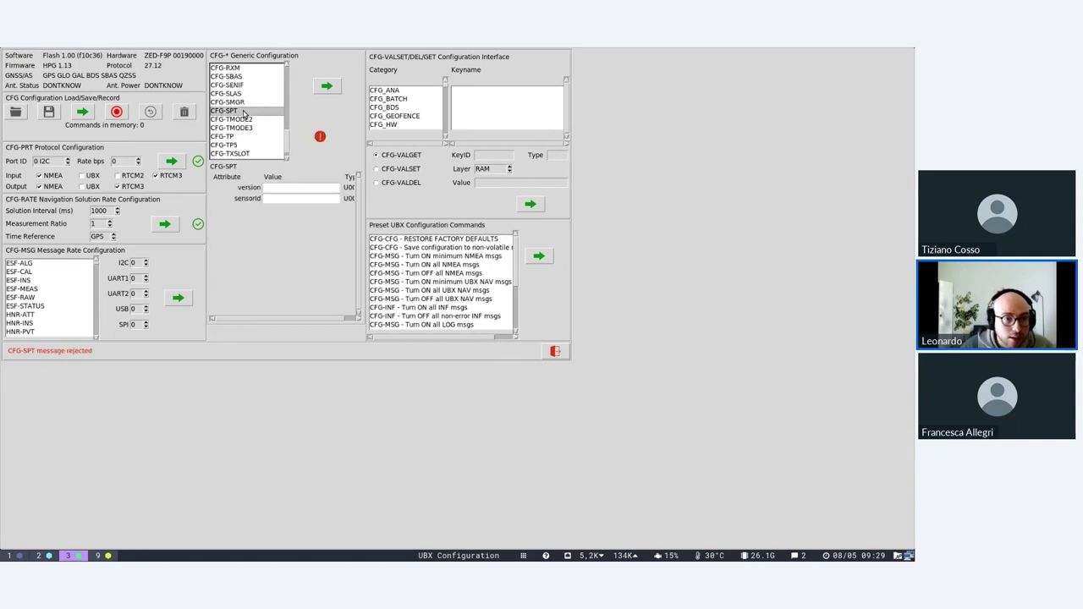
left_click(243, 119)
scroll(243, 131, "down", 1)
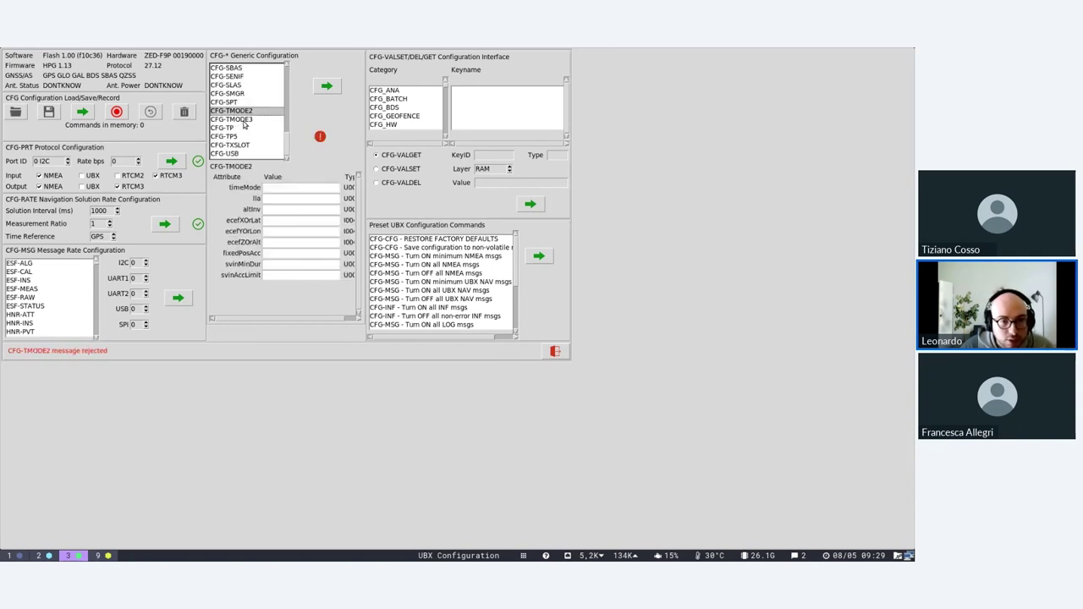
left_click(245, 138)
scroll(245, 140, "up", 5)
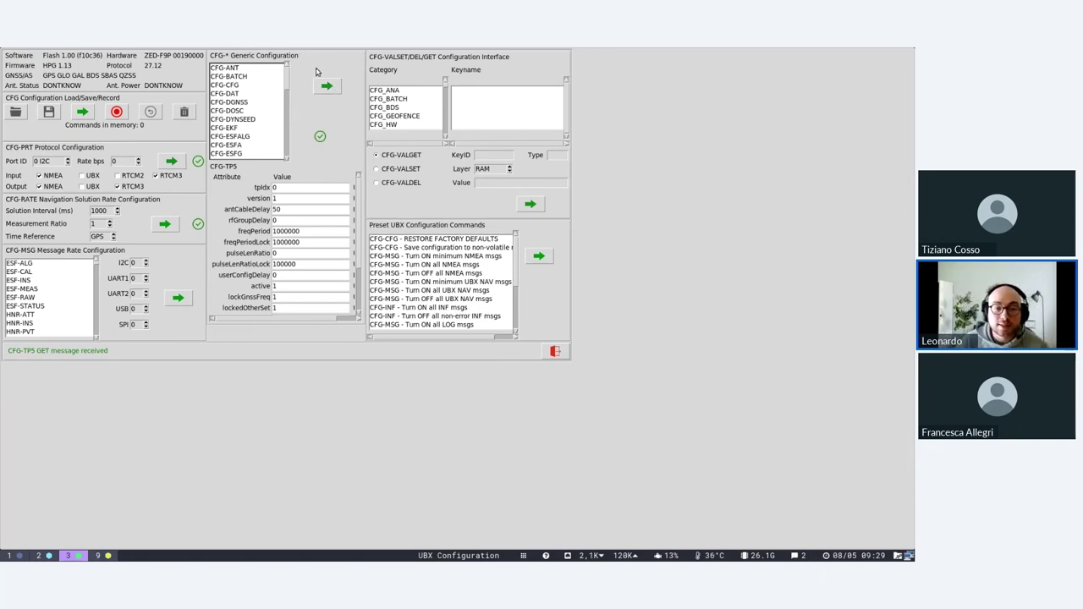
View CFG-CFG, then poll CFG-DAT showing majA 6378137.0 and flat 298.257223563.
left_click(237, 86)
left_click(233, 94)
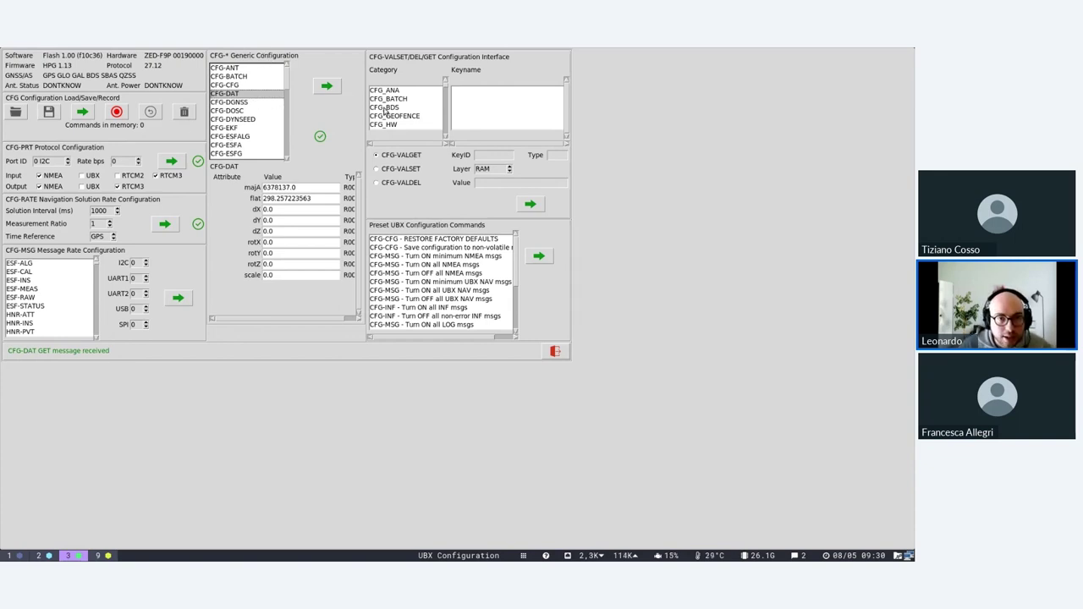
scroll(385, 110, "down", 5)
Browse the CFG_RINV and CFG_SEC keys and set the CFG-PRT Port ID to 3 USB.
left_click(414, 99)
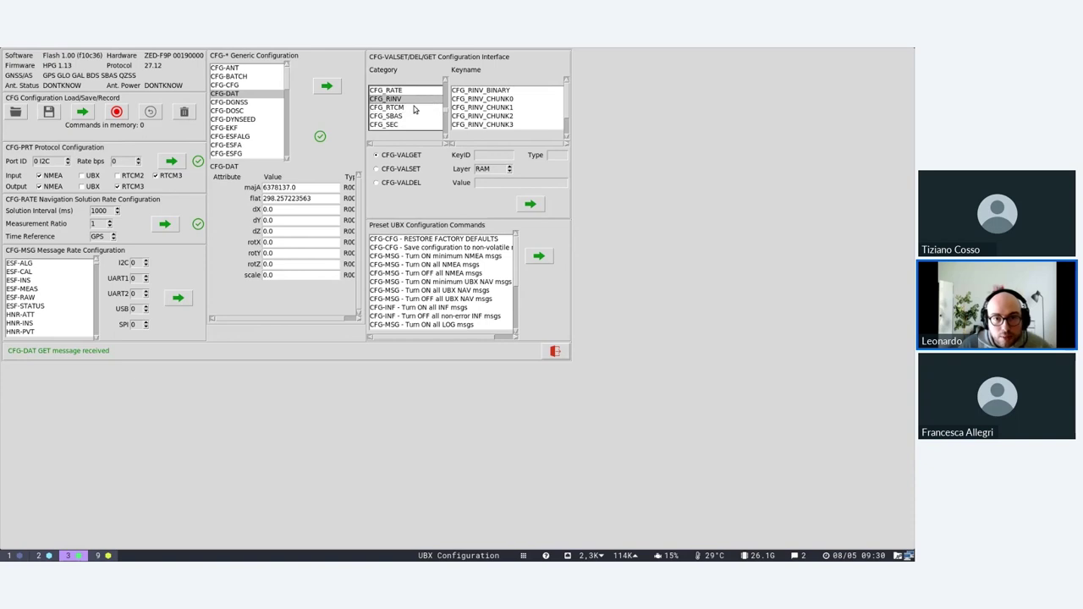
left_click(412, 125)
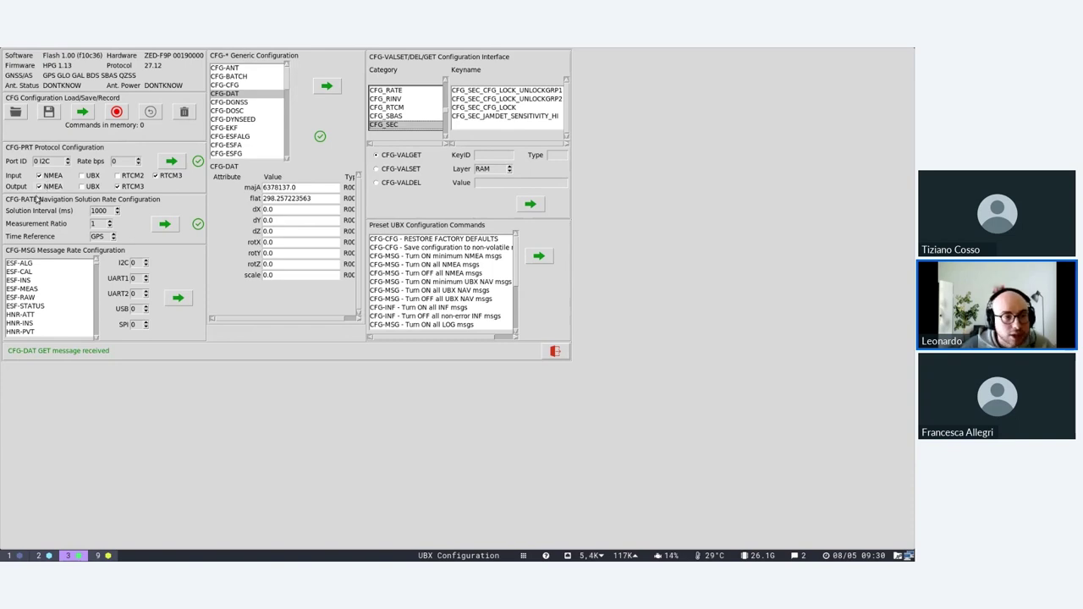
left_click(70, 160)
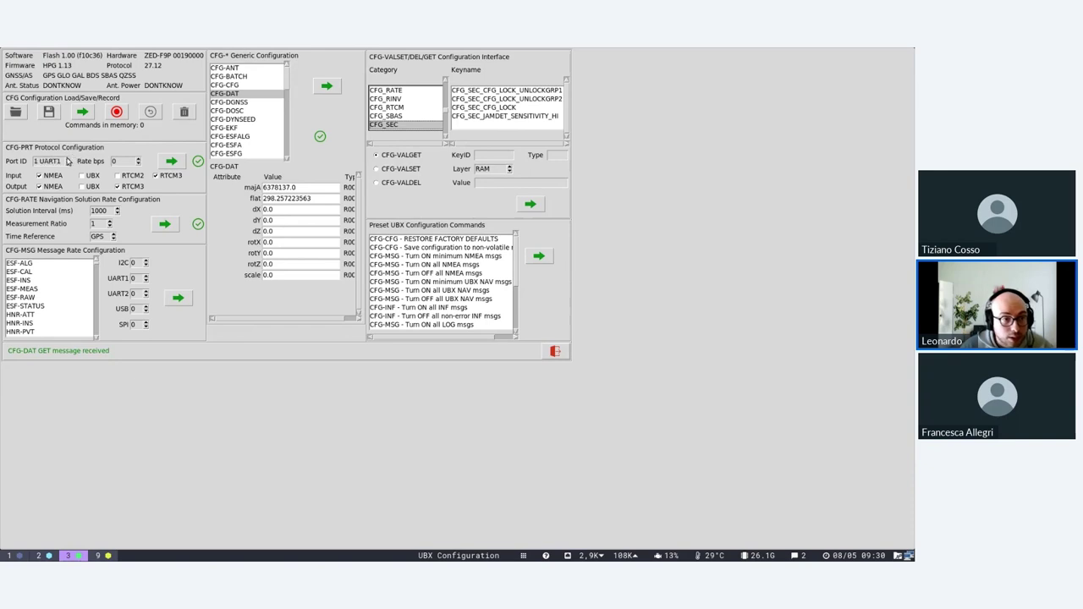
left_click(67, 160)
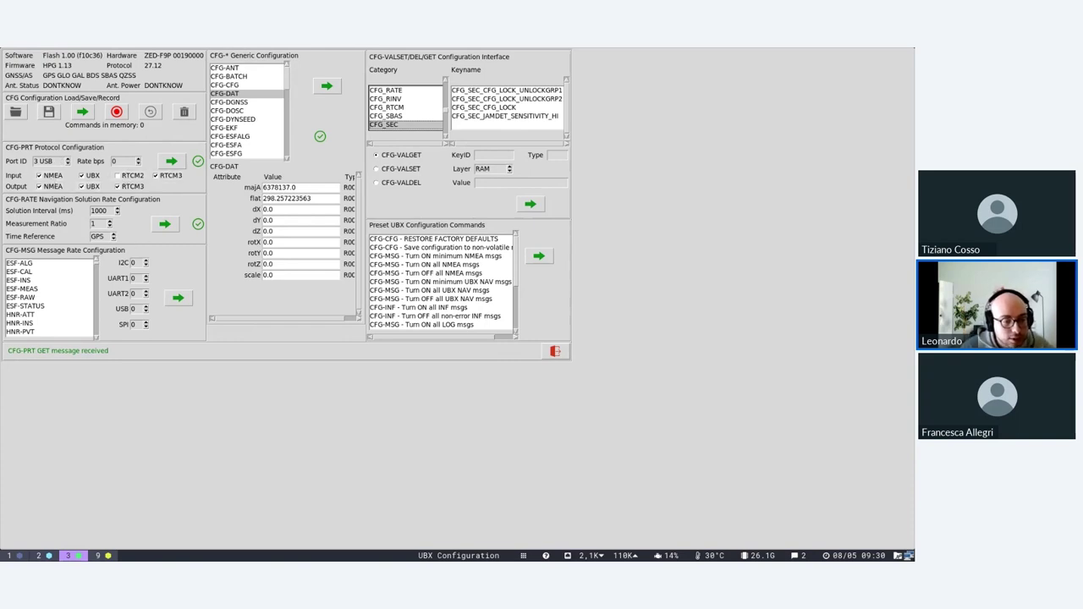
left_click(48, 556)
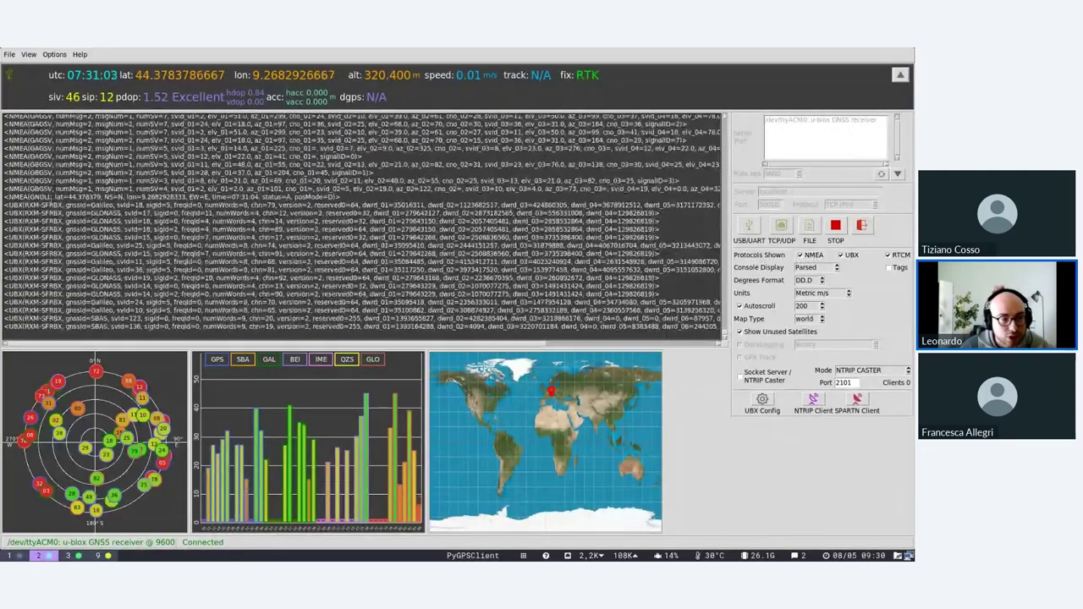
key("super+3")
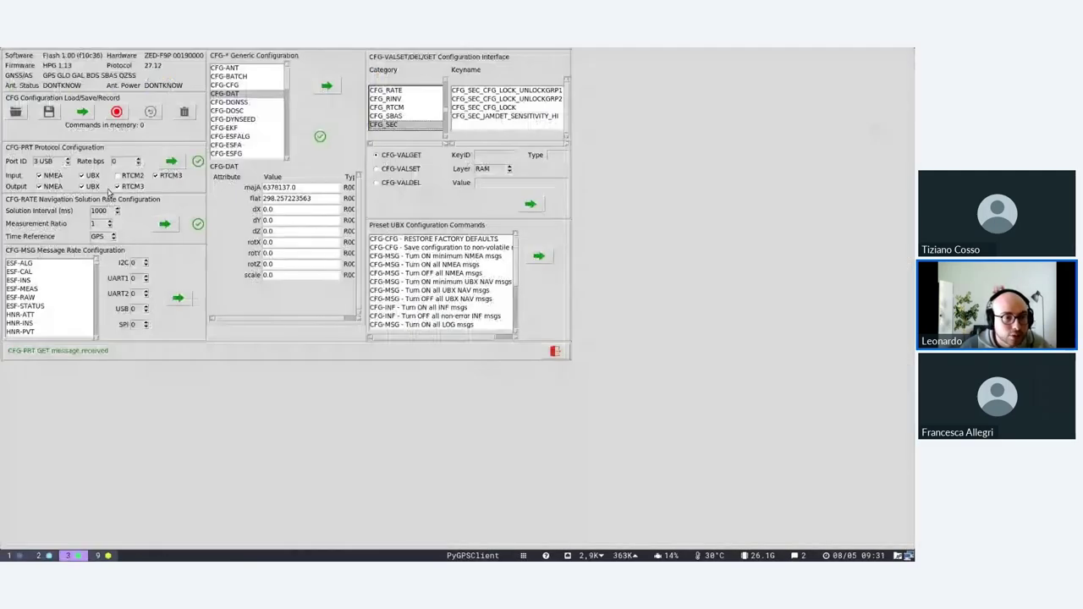
Turn off UBX input and output on the USB port, enable RTCM3 input, and send CFG-PRT.
left_click(90, 176)
left_click(170, 162)
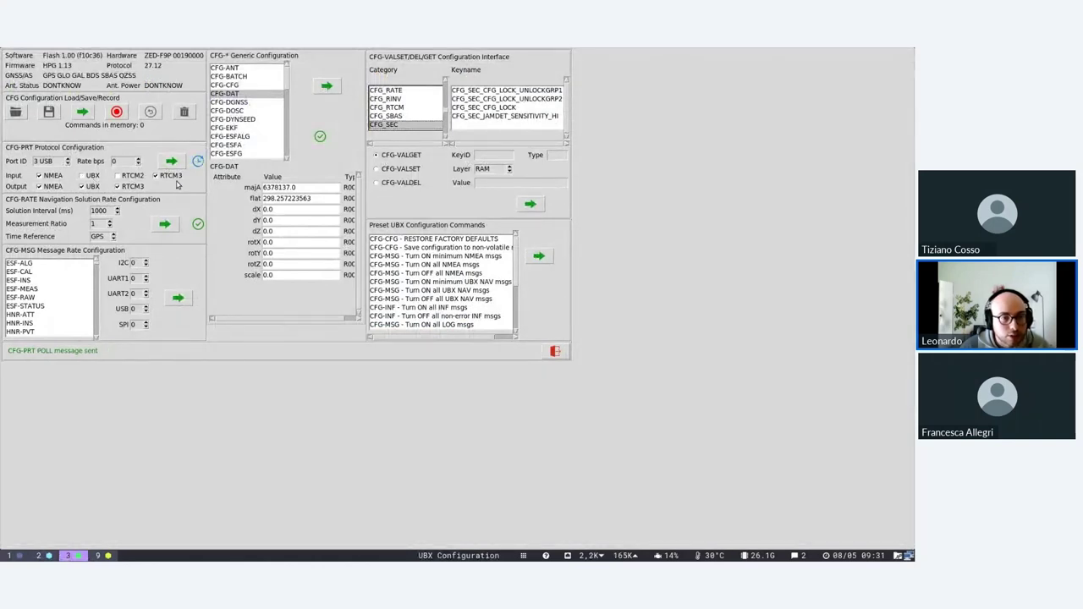
left_click(38, 555)
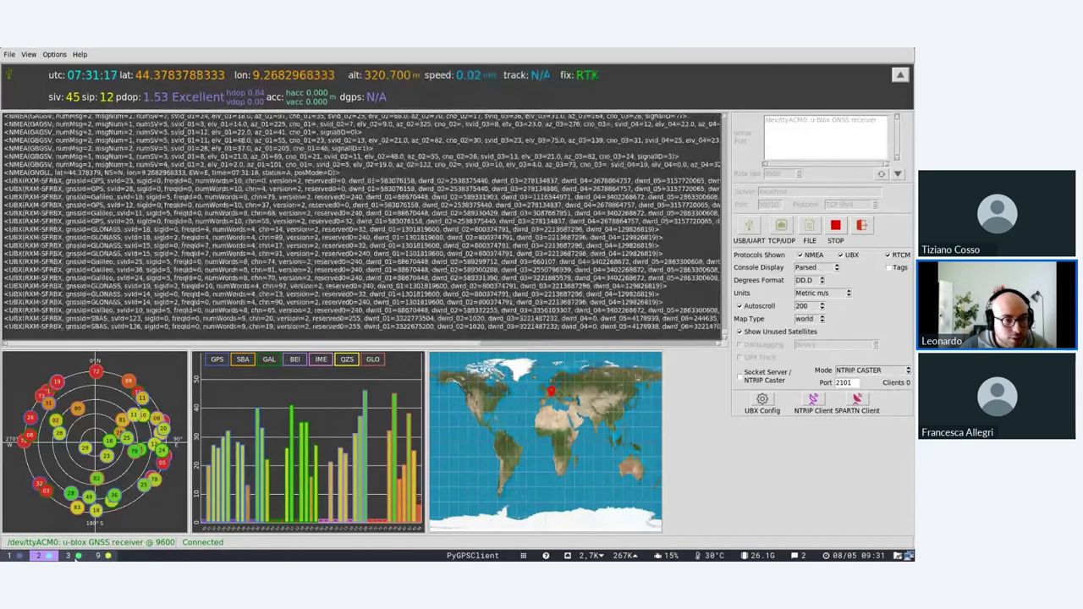
left_click(68, 555)
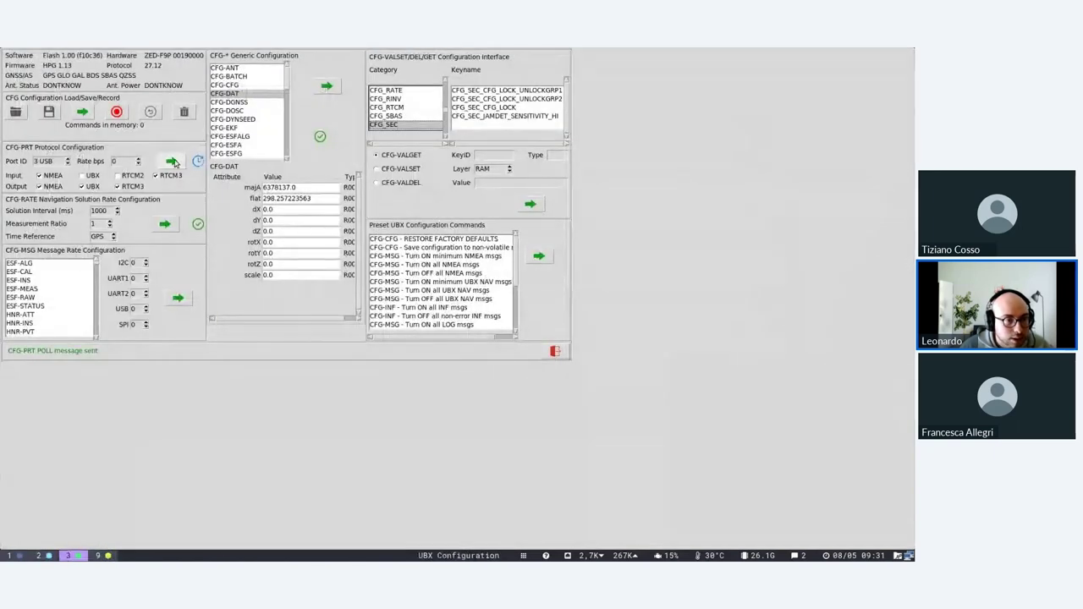
left_click(82, 186)
left_click(154, 175)
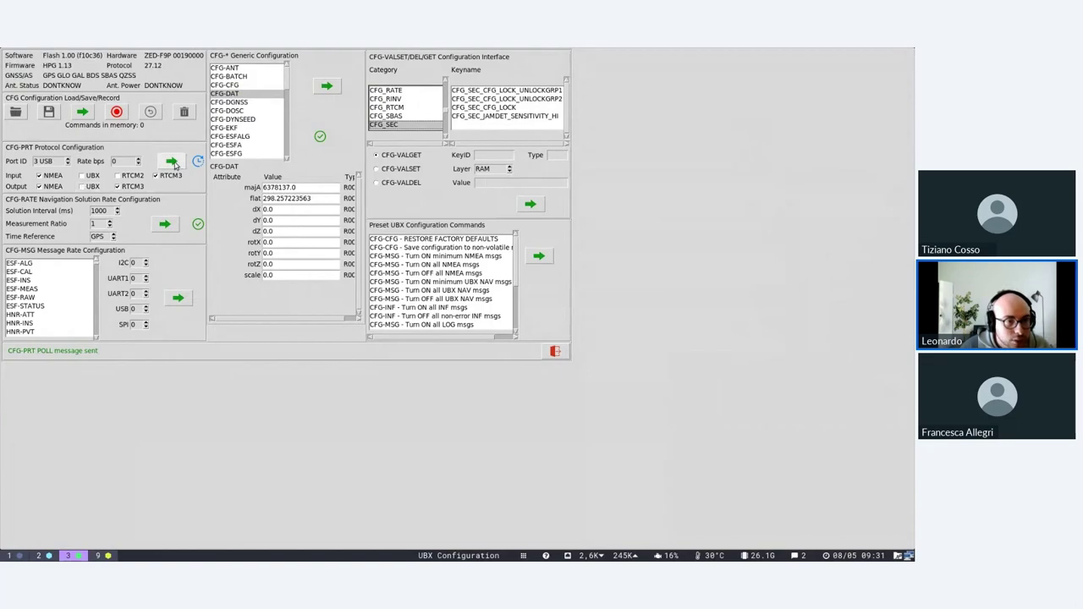
Turn off NMEA output on the USB port, then close and reopen UBX Configuration.
left_click(44, 555)
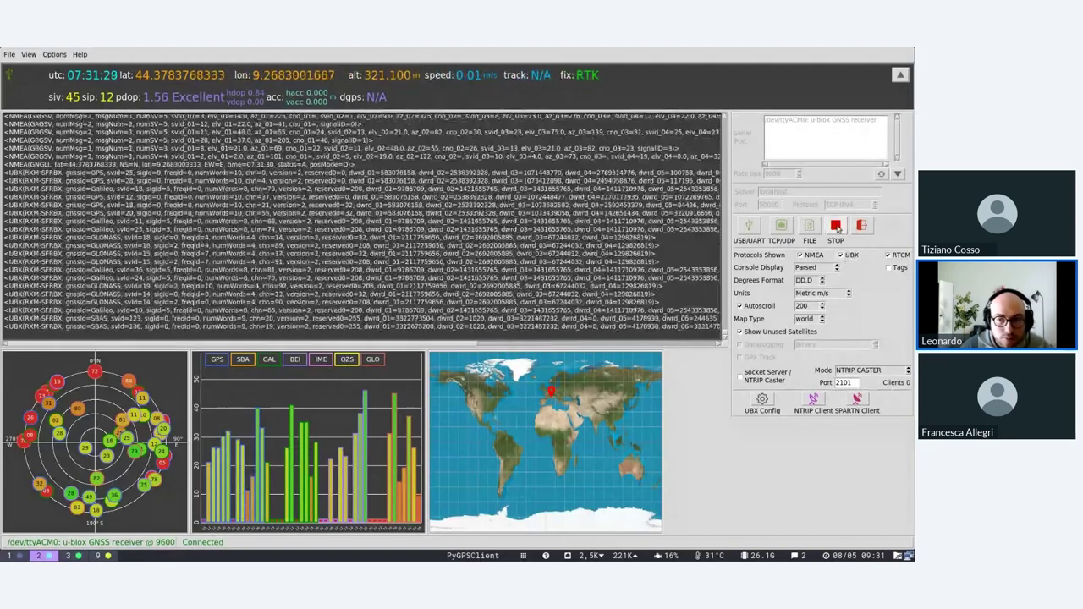
left_click(67, 555)
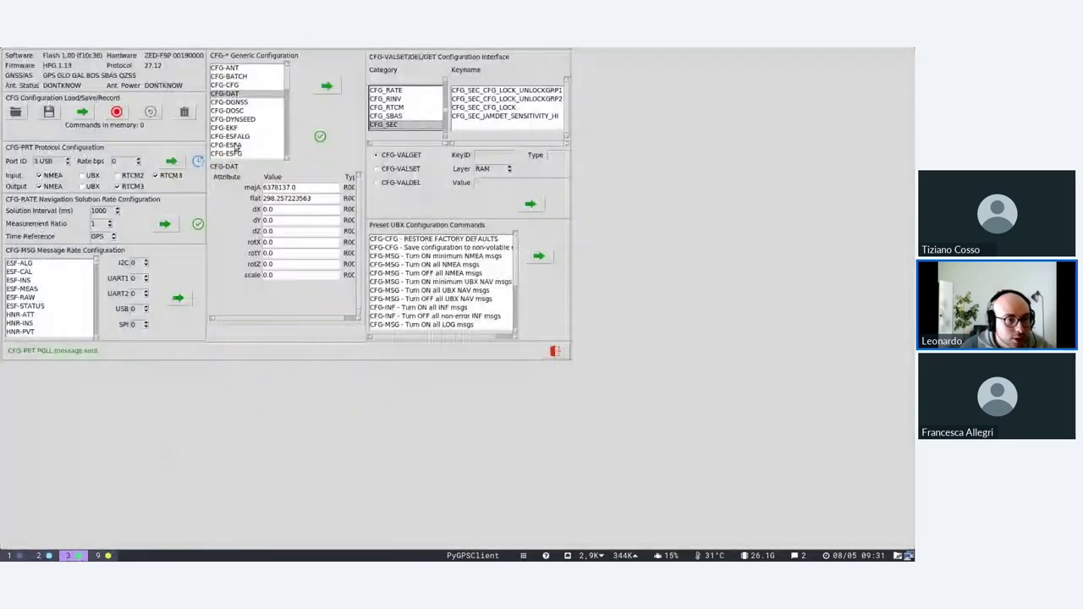
left_click(51, 187)
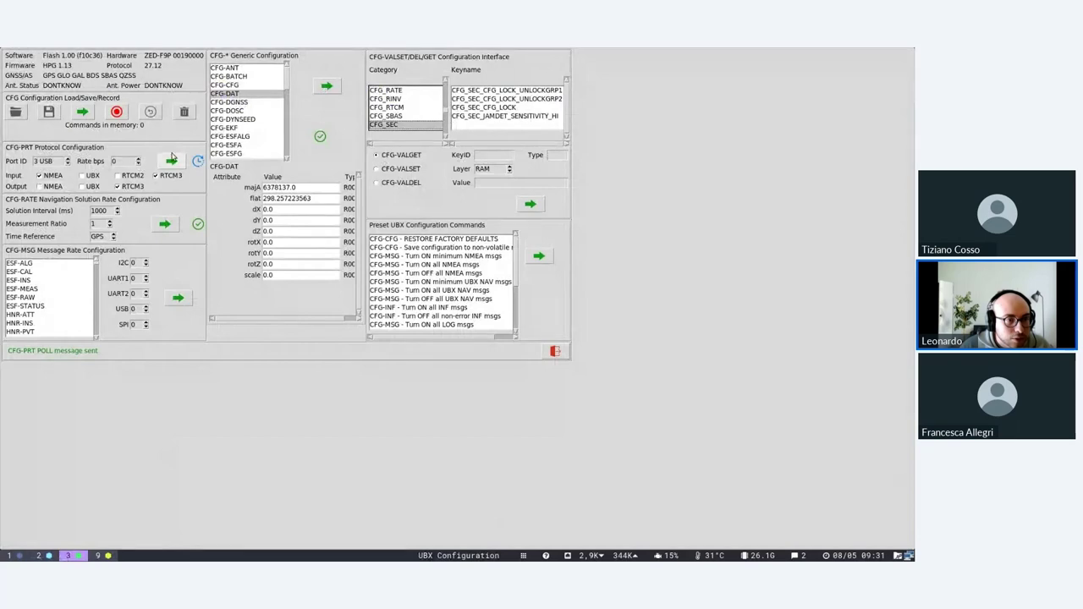
left_click(38, 555)
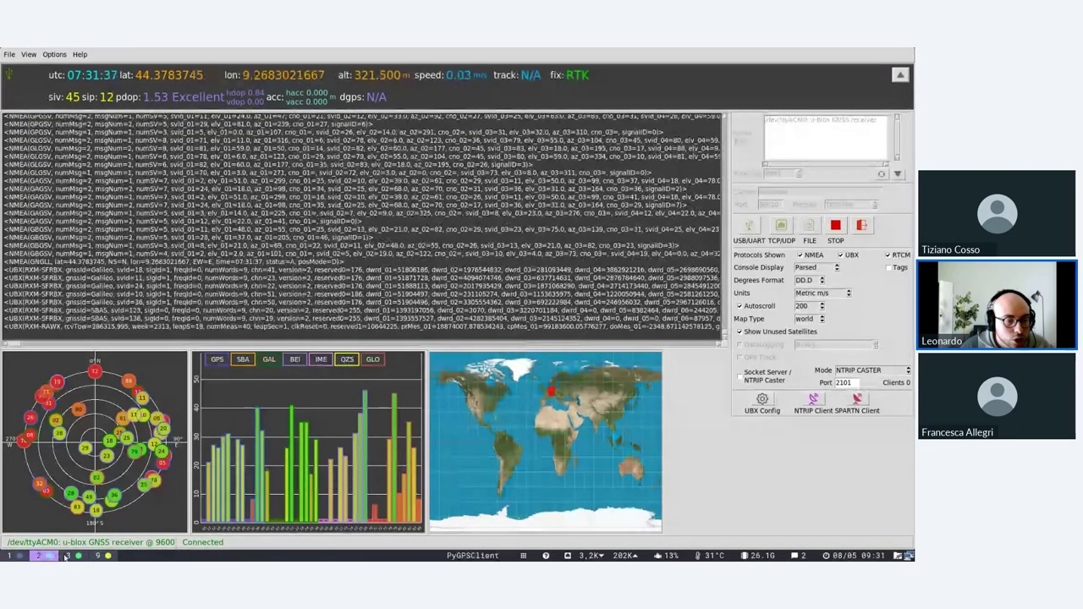
left_click(68, 555)
left_click(555, 351)
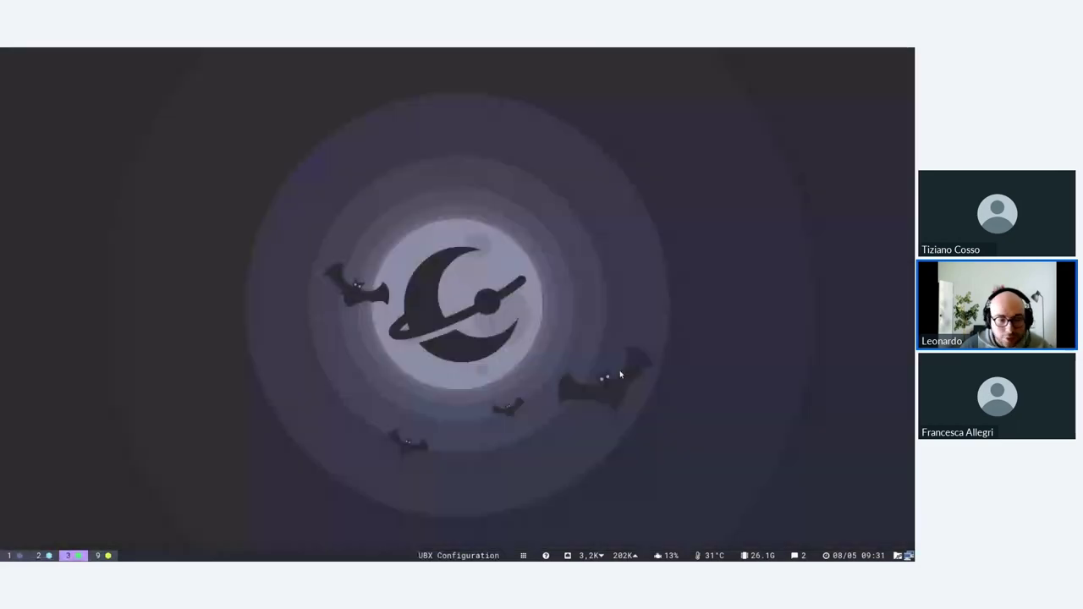
key("super+2")
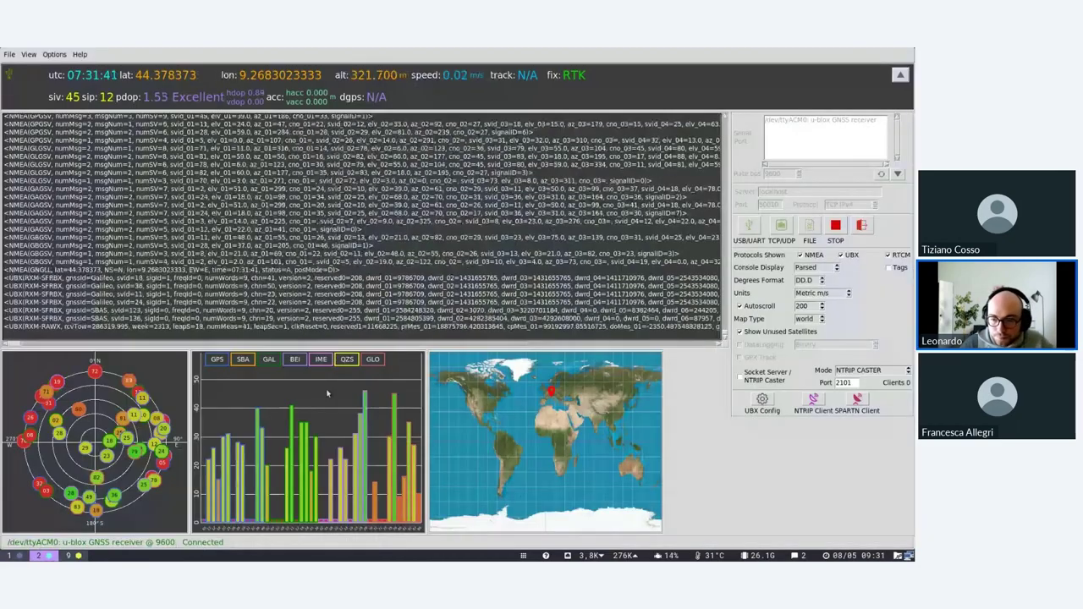
left_click(764, 405)
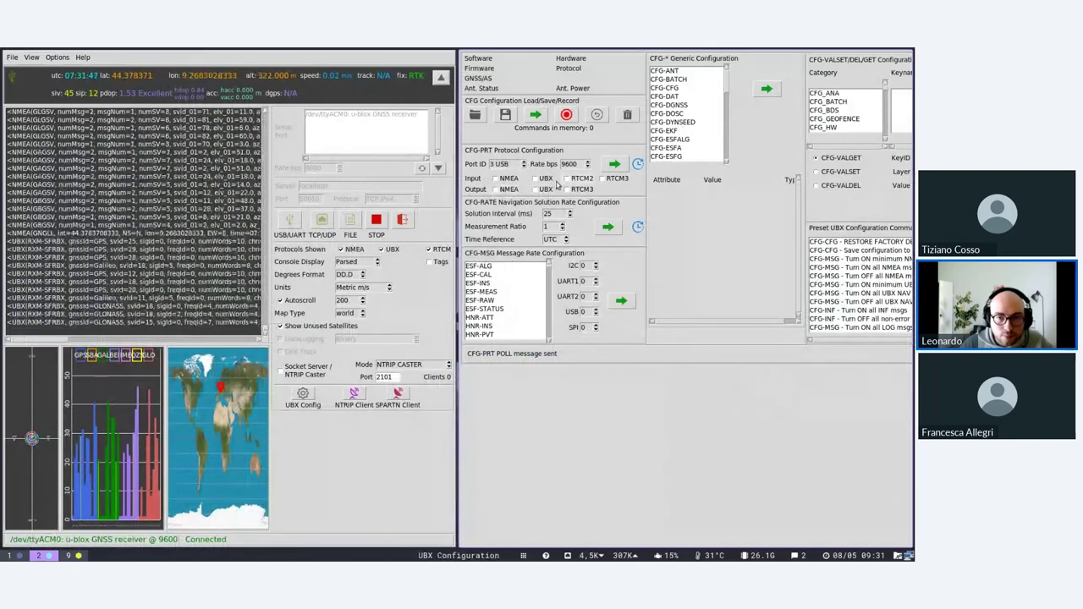
Re-enable NMEA output on USB, close UBX Configuration and disconnect the receiver.
left_click(511, 190)
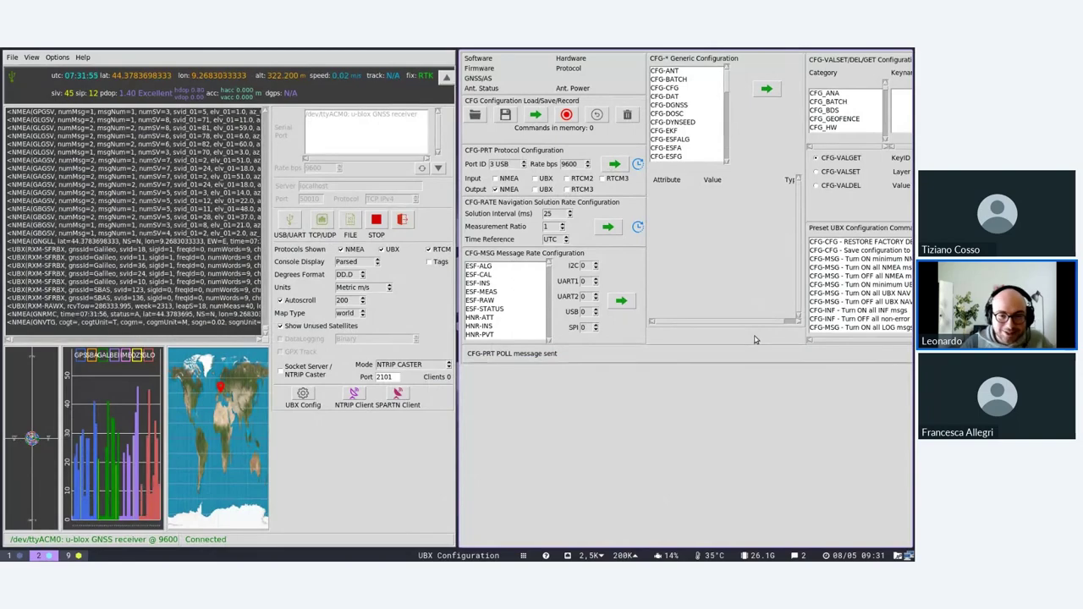
key("super+shift+q")
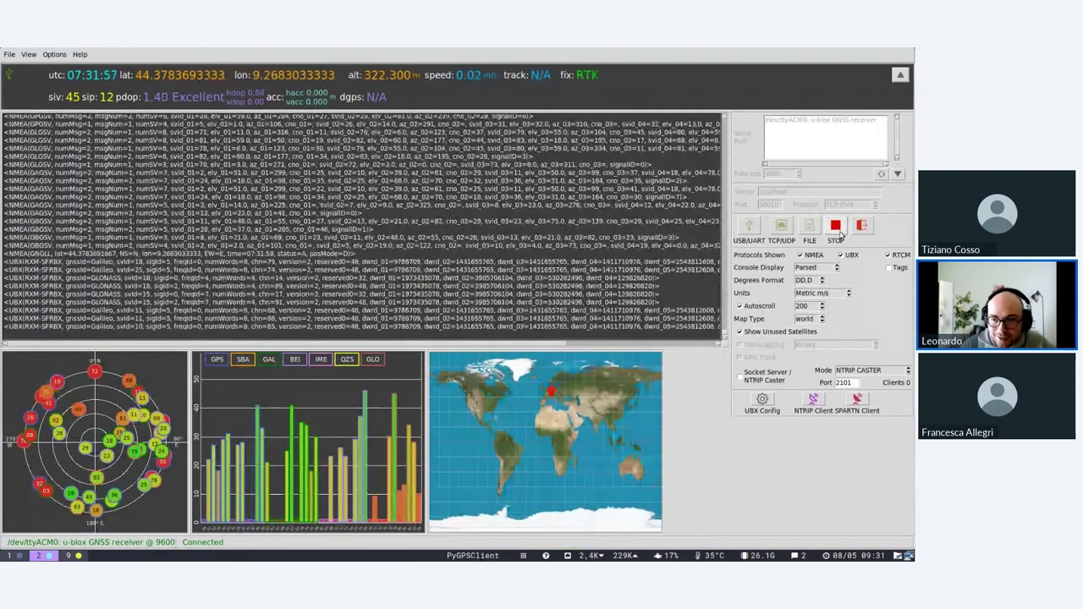
left_click(836, 226)
Relaunch PyGPSClient from the terminal with sudo, supplying the administrator password.
key("super+3")
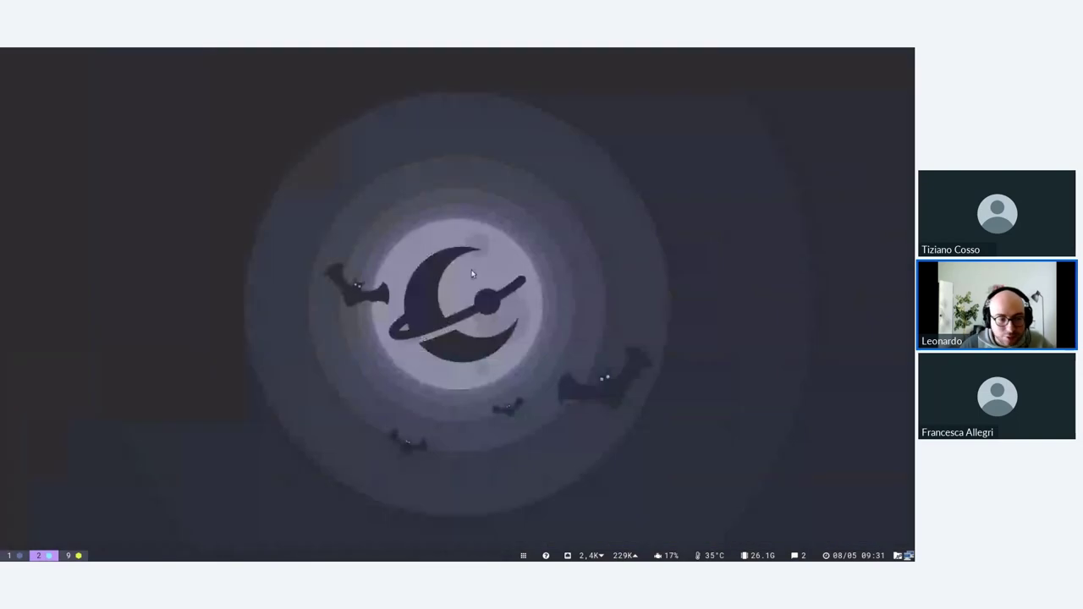
key("Up")
key("Return")
key("Return")
key("super+shift+2")
key("super+2")
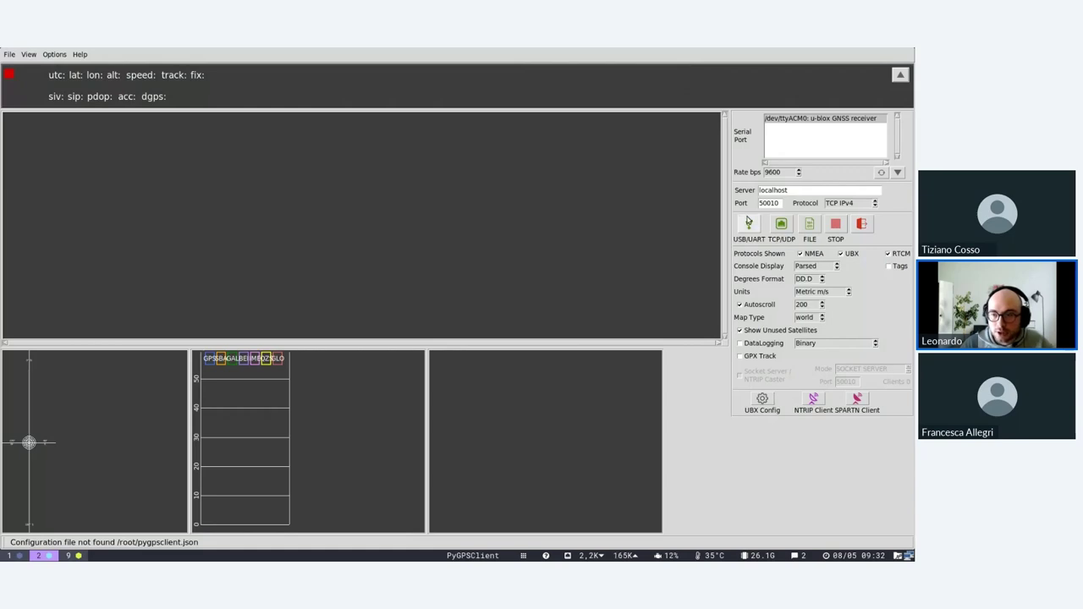
left_click(749, 224)
Set port 3 USB to output NMEA only in UBX Configuration, close it and reconnect.
left_click(762, 398)
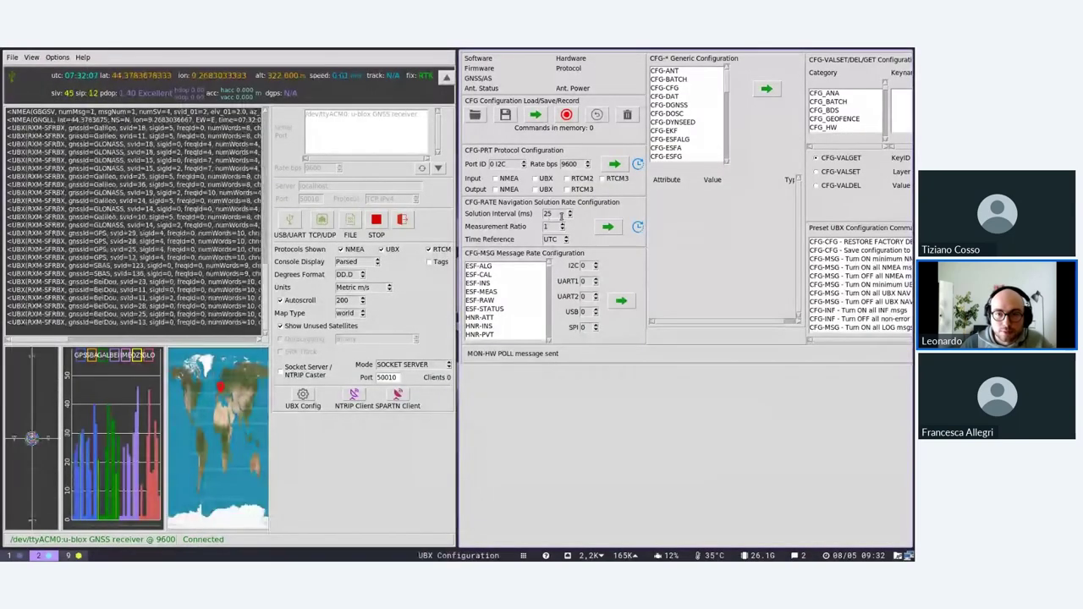
left_click(524, 162)
left_click(524, 161)
left_click(524, 162)
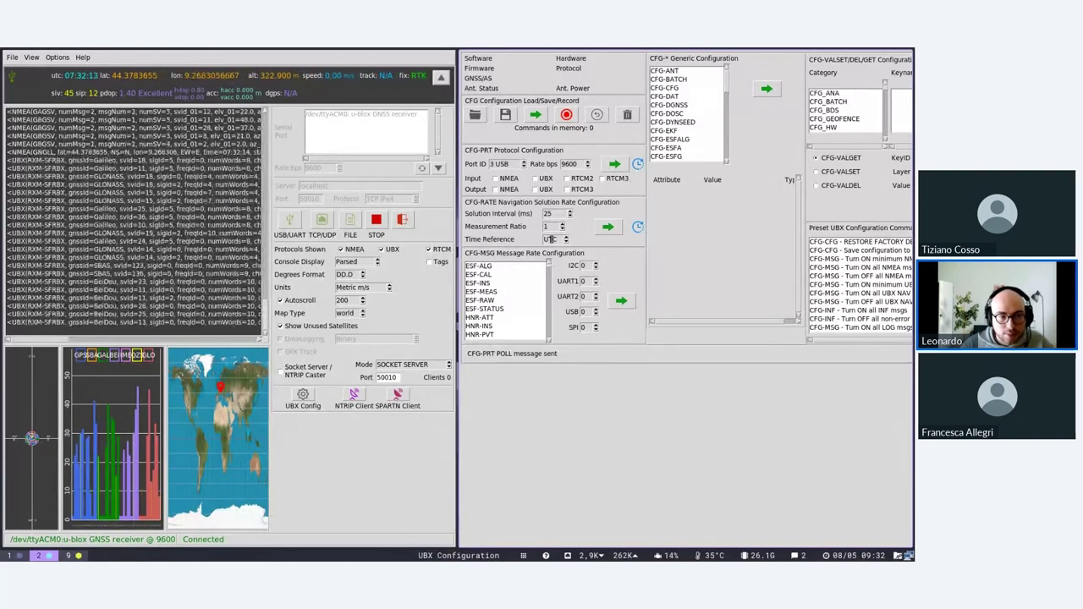
left_click(509, 189)
left_click(544, 189)
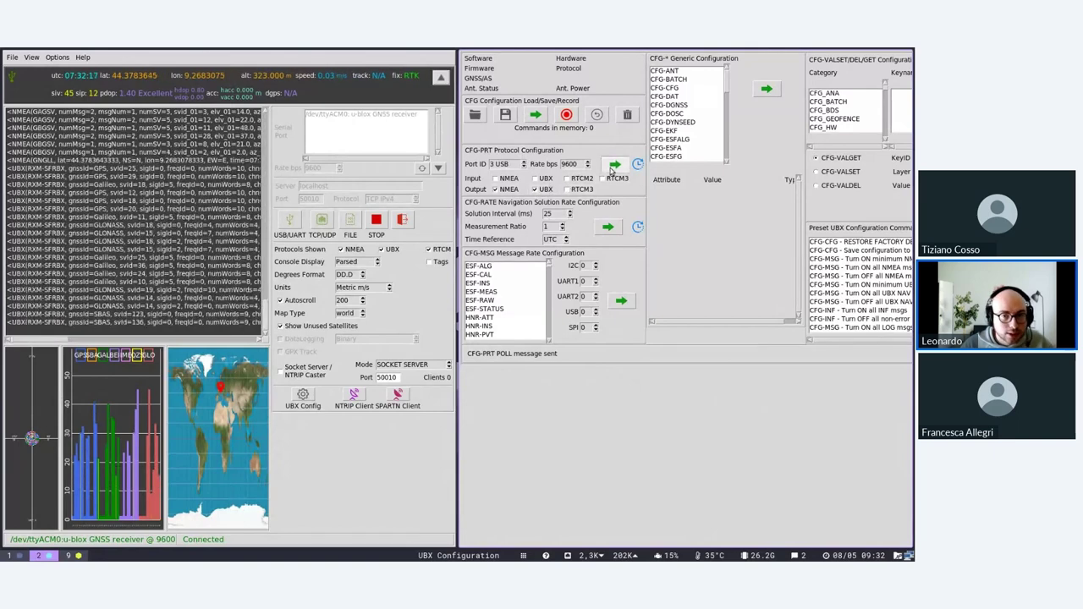
left_click(543, 190)
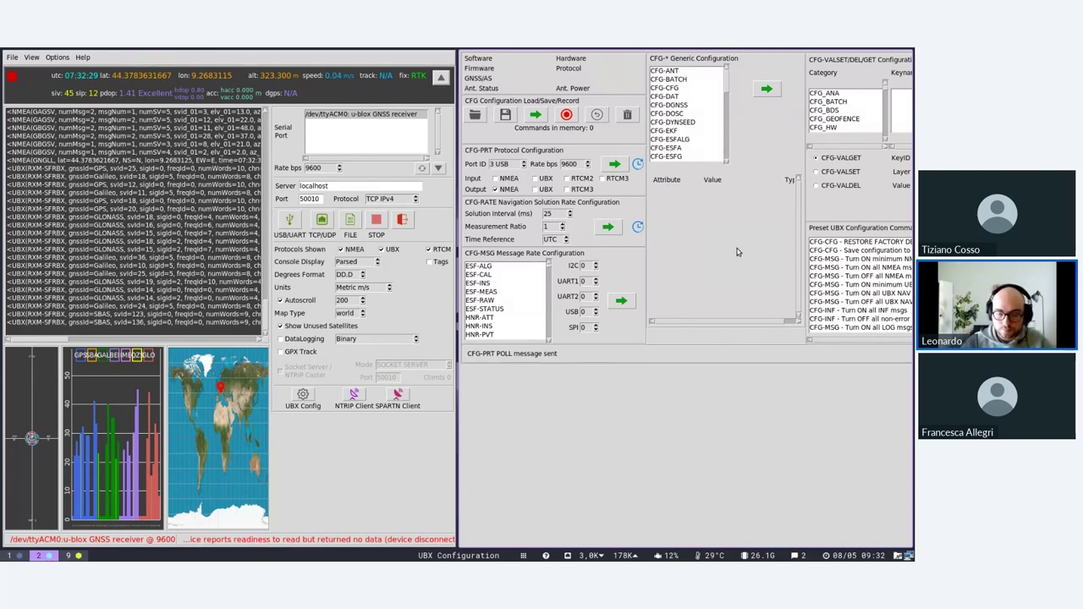
key("super+shift+q")
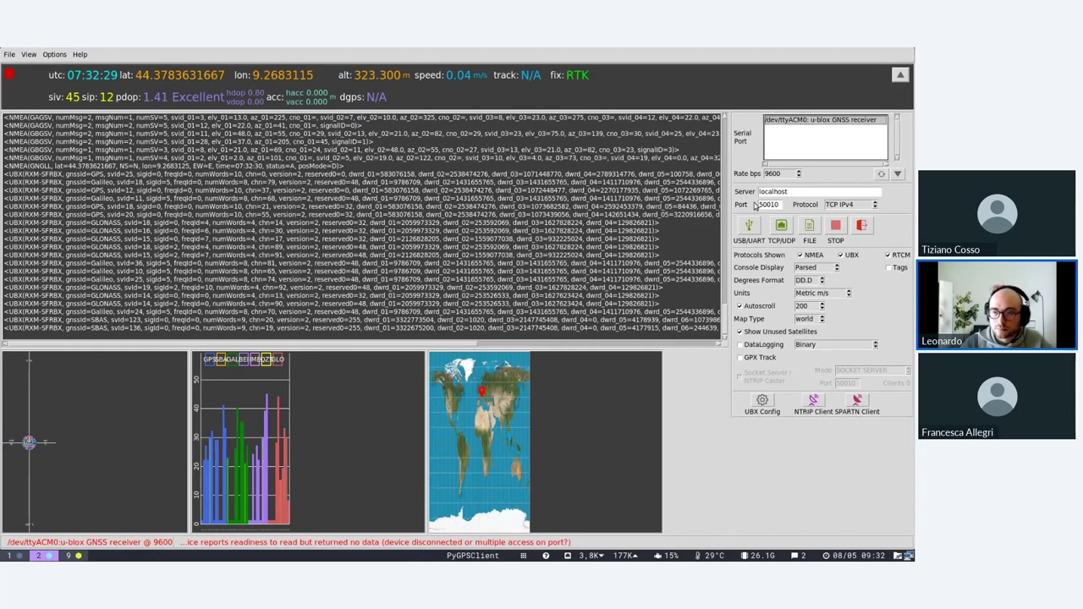
left_click(748, 223)
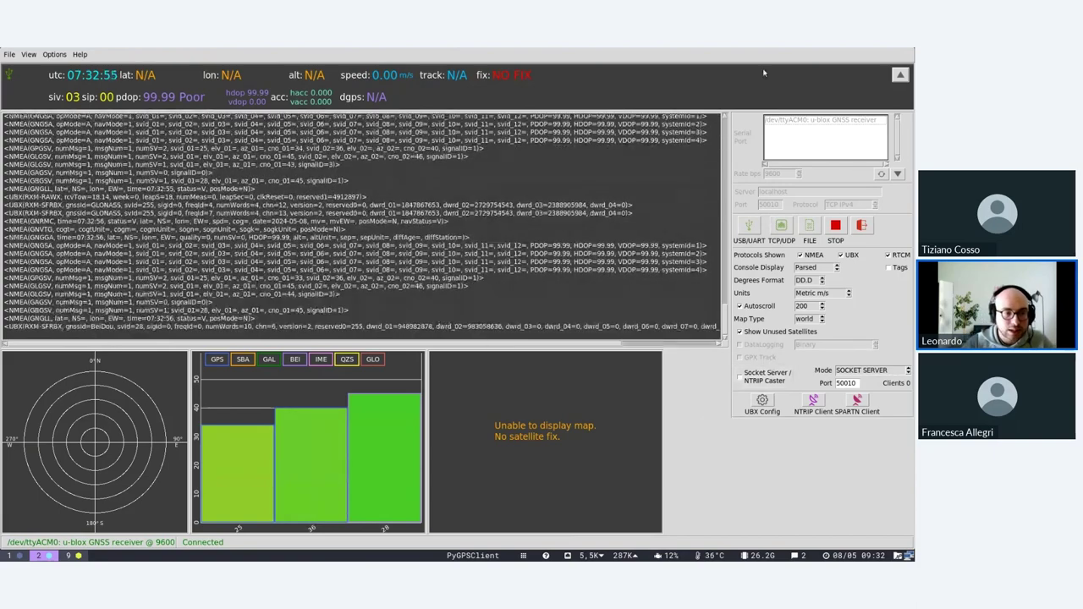
Open UBX Configuration, select port 3 USB and send its current CFG-PRT settings.
left_click(760, 403)
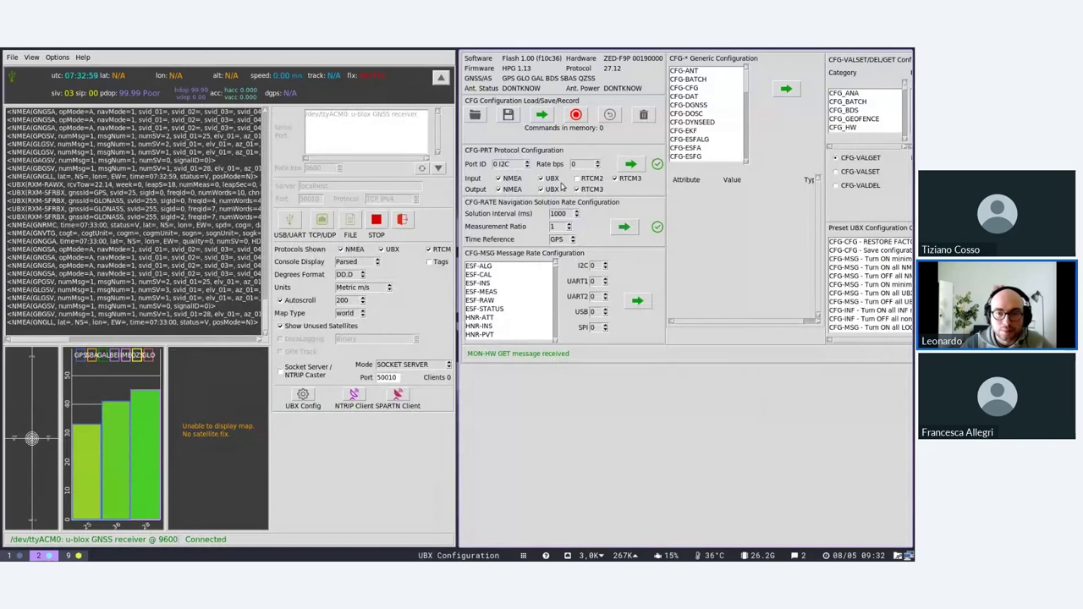
left_click(528, 161)
left_click(528, 162)
left_click(528, 162)
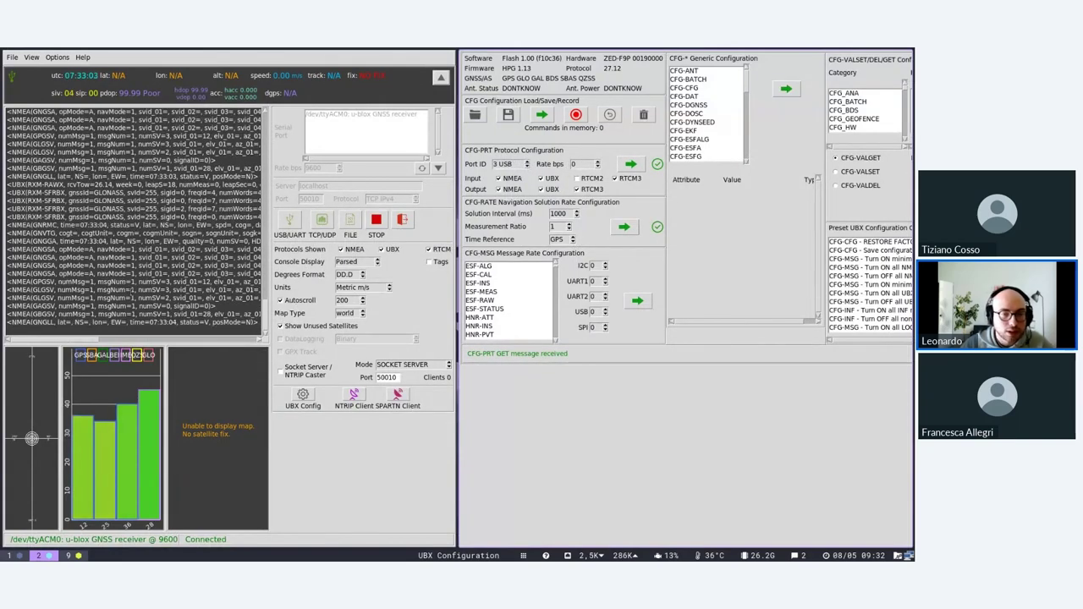
left_click(630, 166)
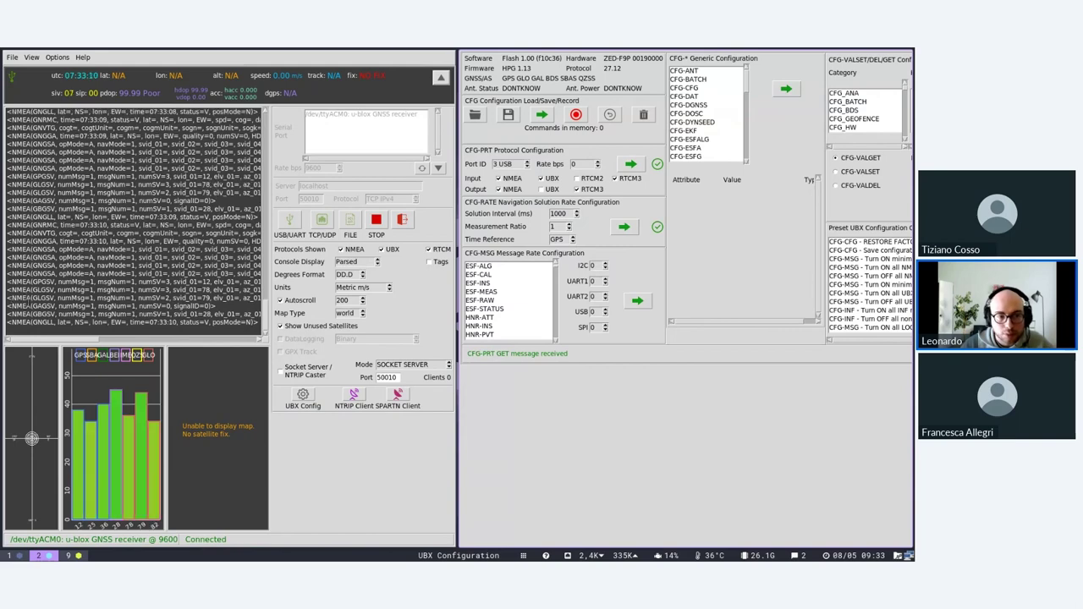
left_click_drag(28, 273, 38, 192)
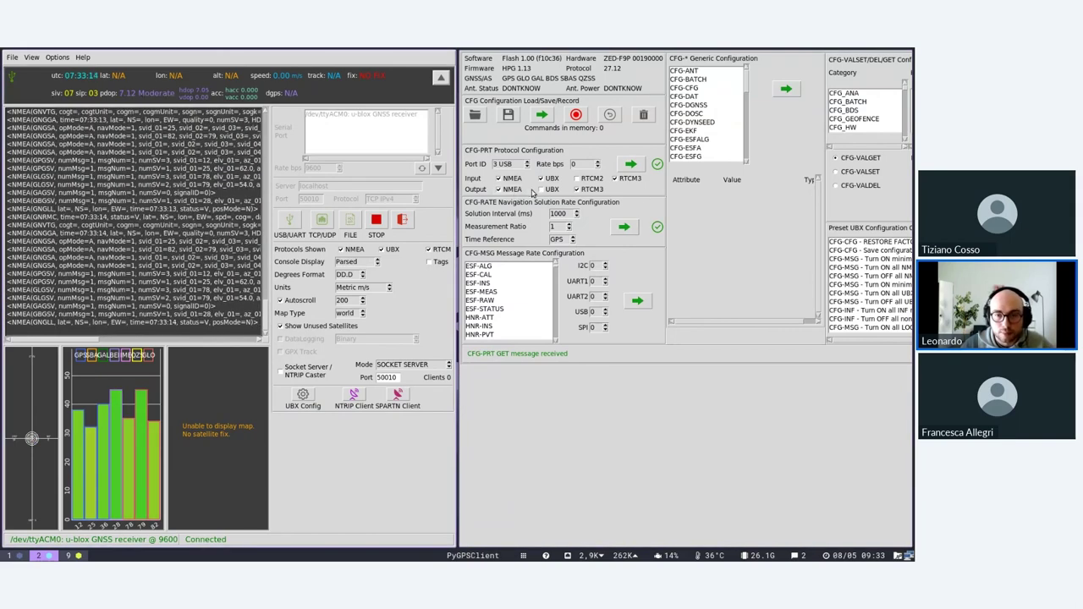
Turn off NMEA output on the USB port and send CFG-PRT, checking the acknowledgement.
left_click(499, 189)
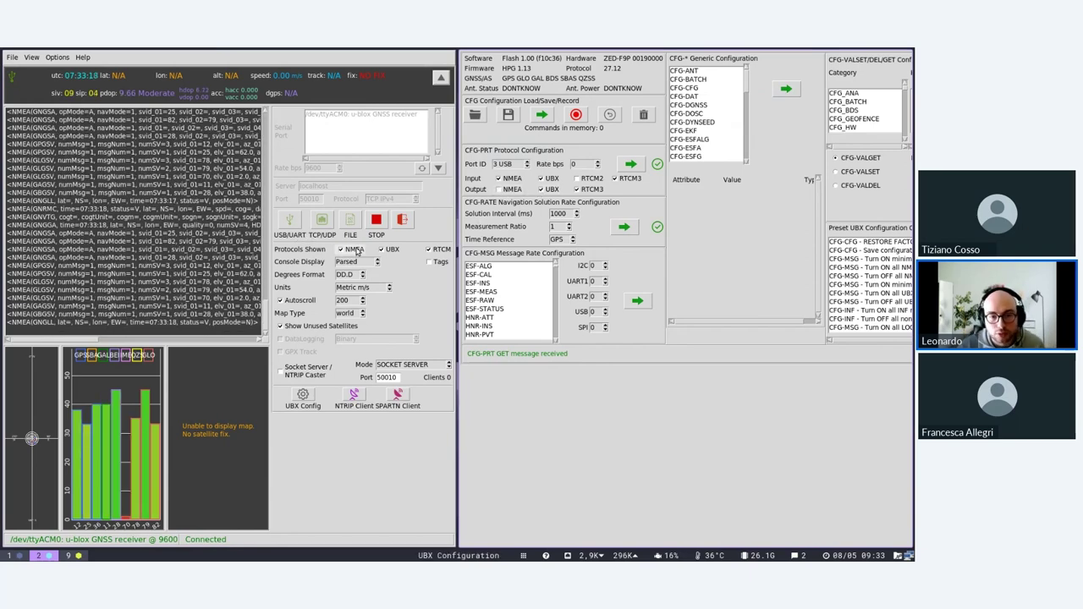
left_click(630, 163)
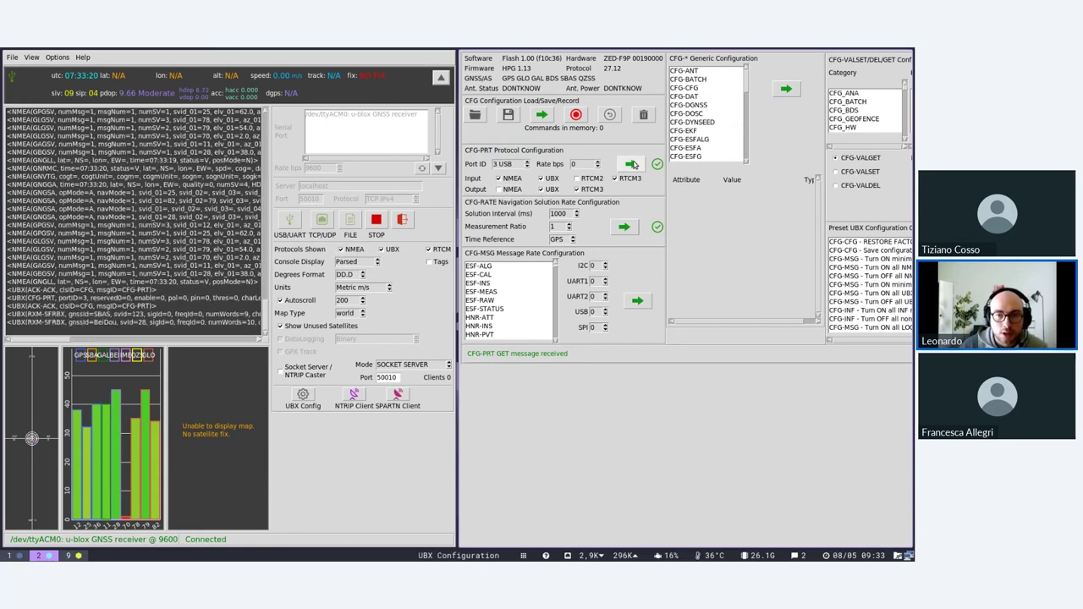
left_click_drag(9, 208, 28, 322)
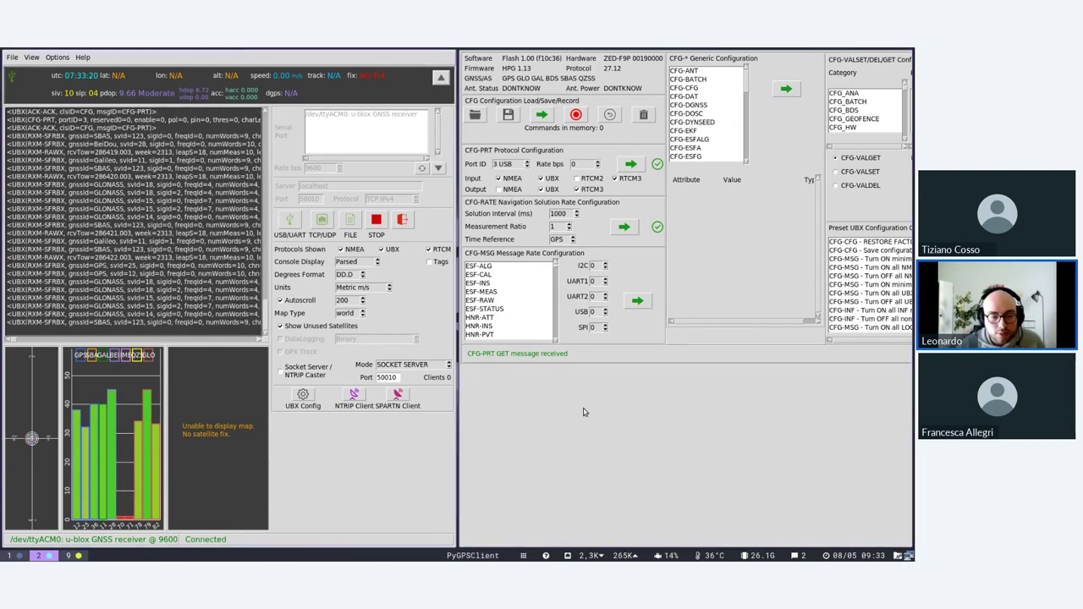
key("super+shift+3")
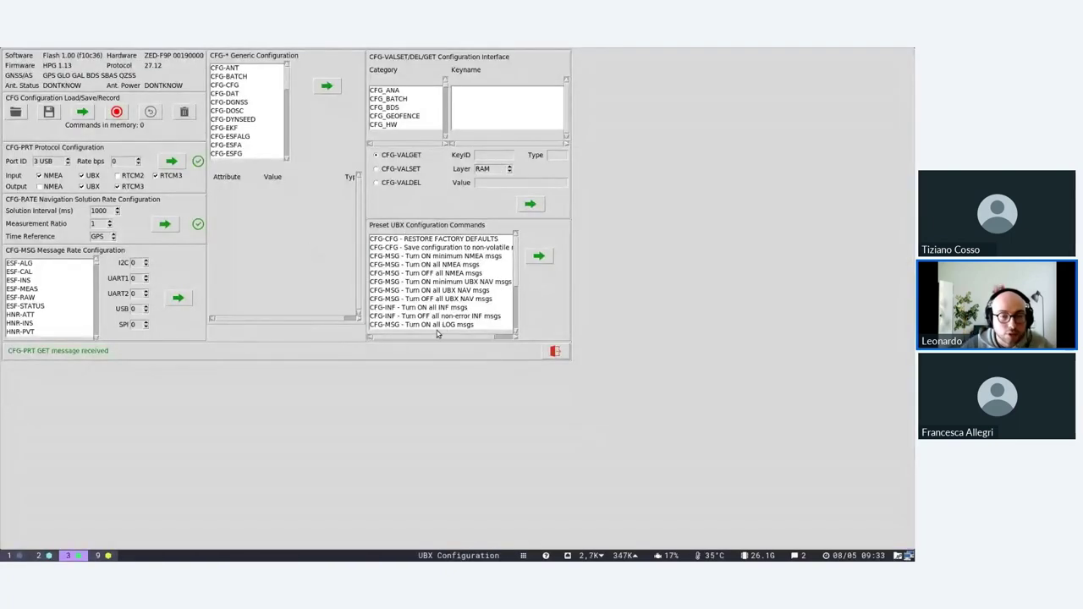
Browse the presets: save to non-volatile memory, restore factory defaults, turn off MON messages.
scroll(439, 335, "right", 1)
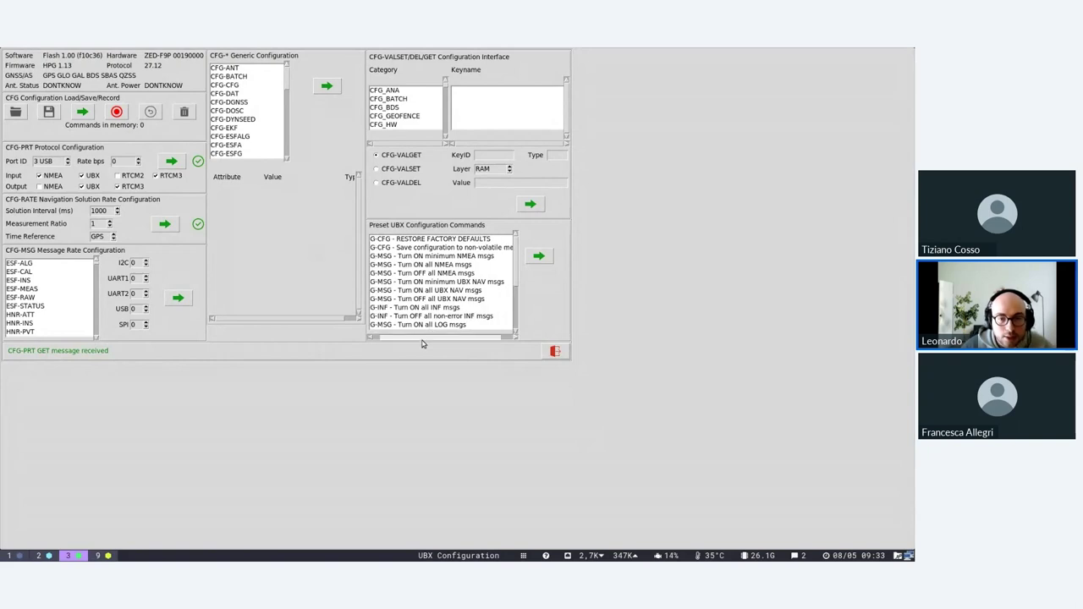
left_click(399, 248)
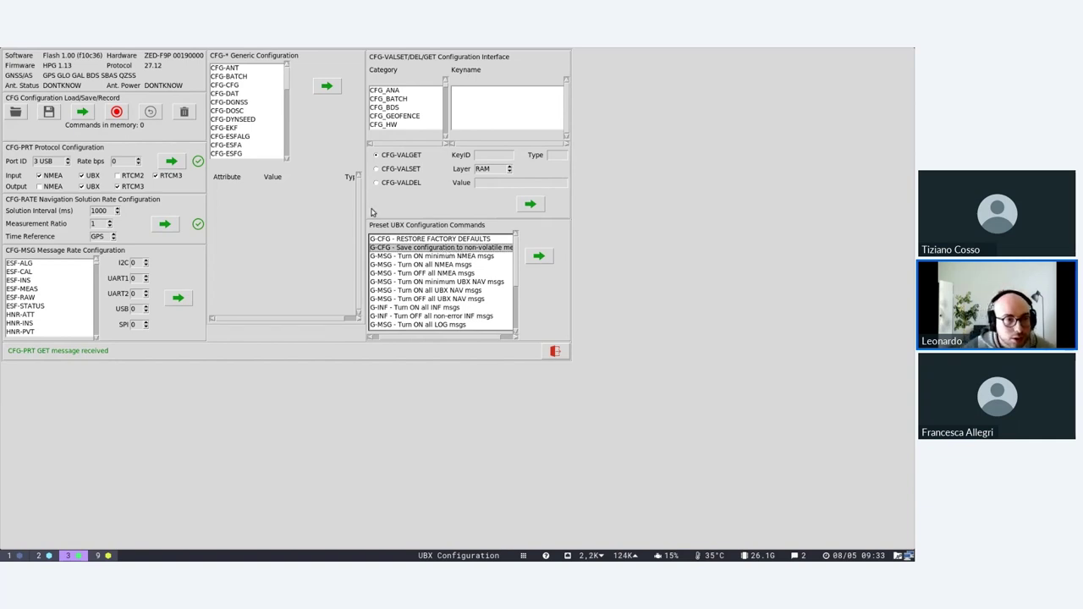
left_click(454, 239)
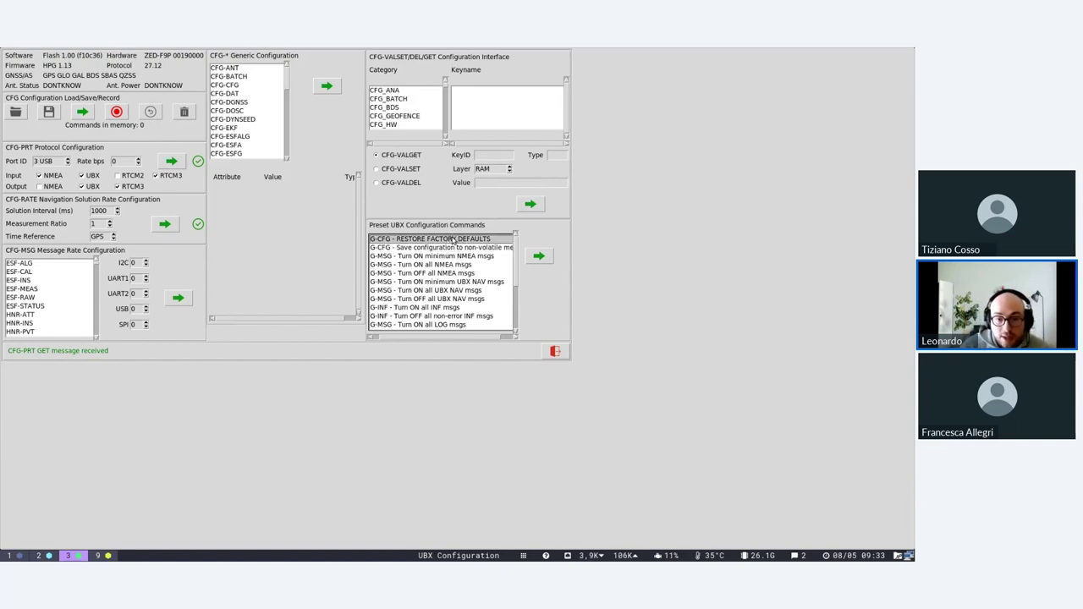
scroll(457, 254, "down", 3)
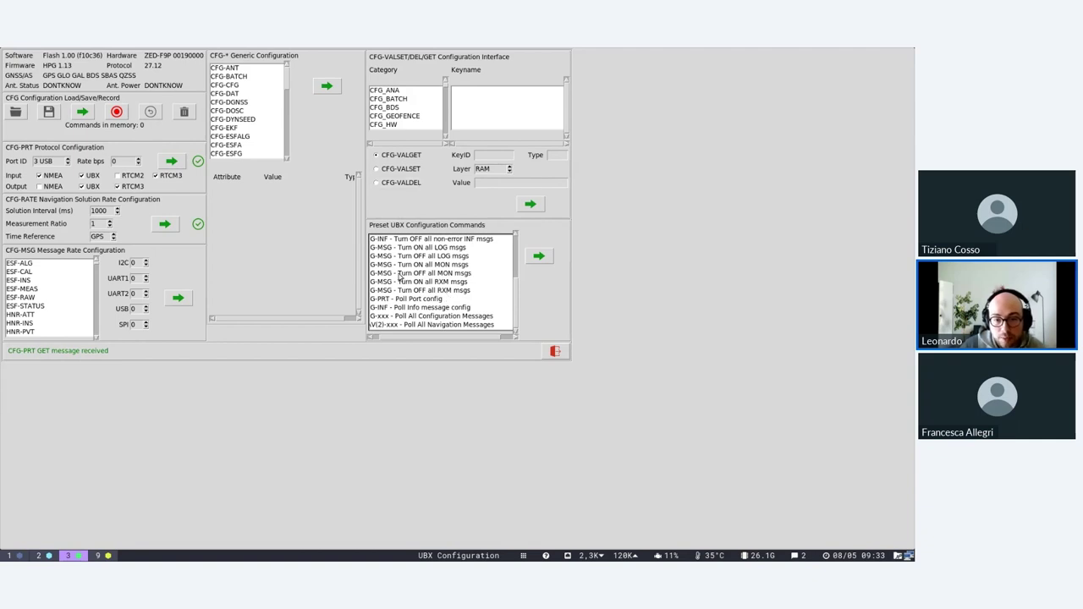
left_click(415, 274)
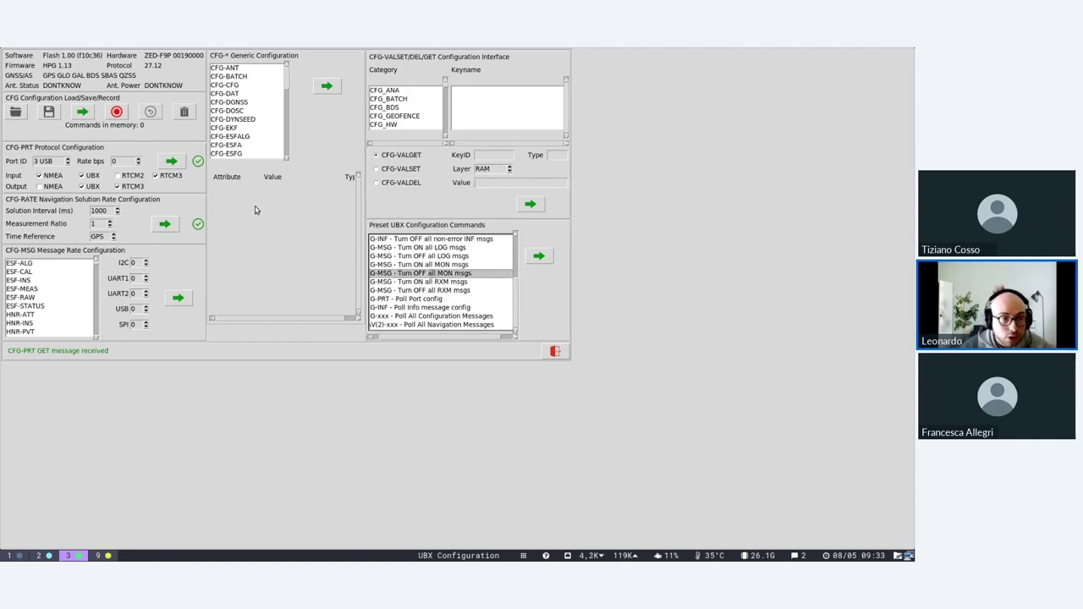
Record then stop with zero commands captured, attempt Save, and open the .ubx Load picker.
left_click(49, 112)
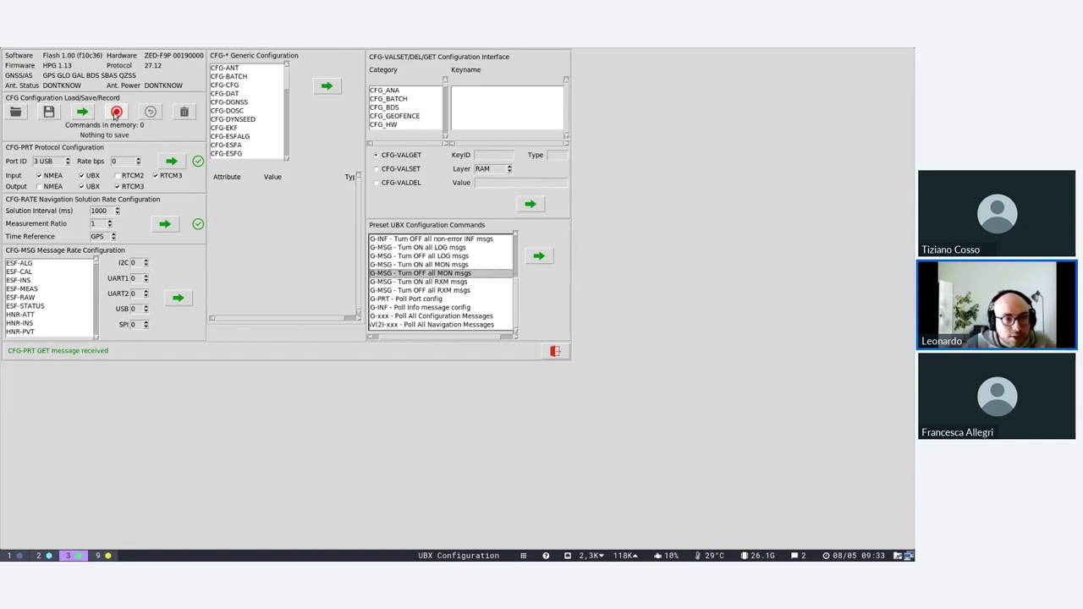
left_click(116, 113)
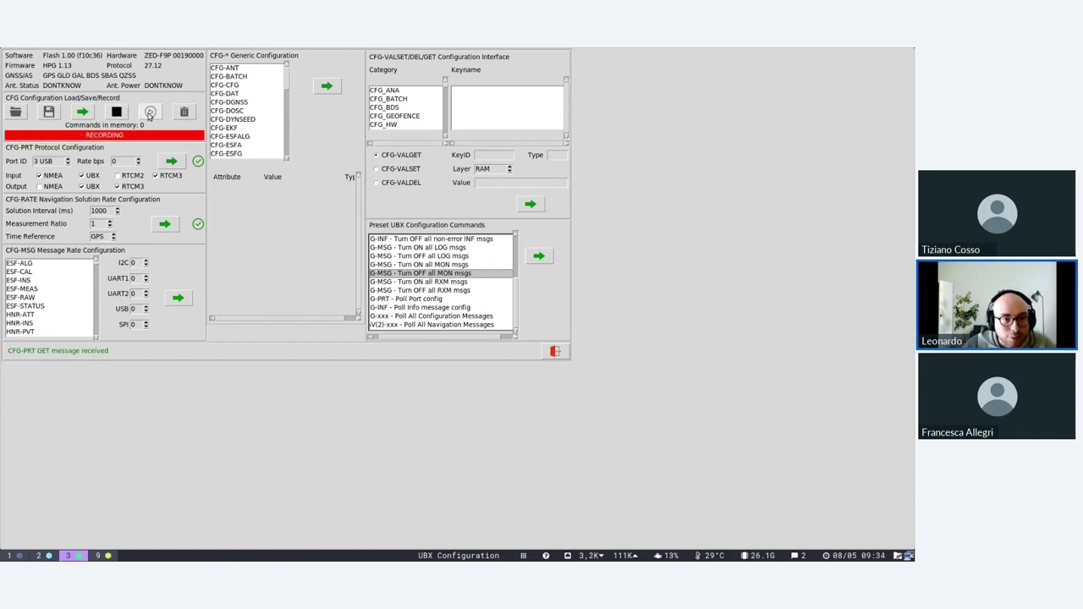
left_click(116, 112)
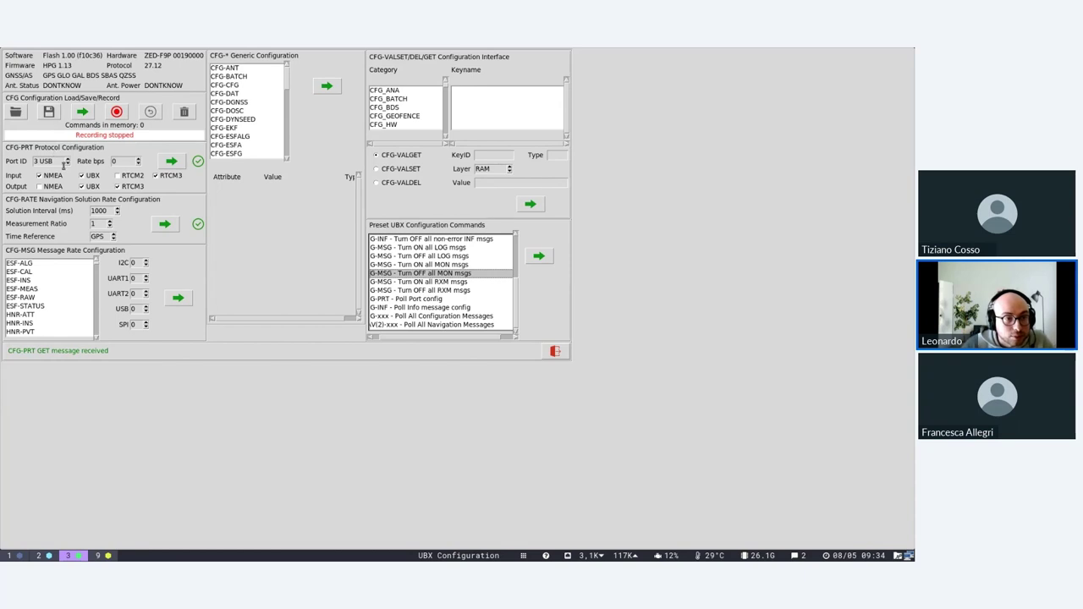
left_click(44, 113)
left_click(16, 113)
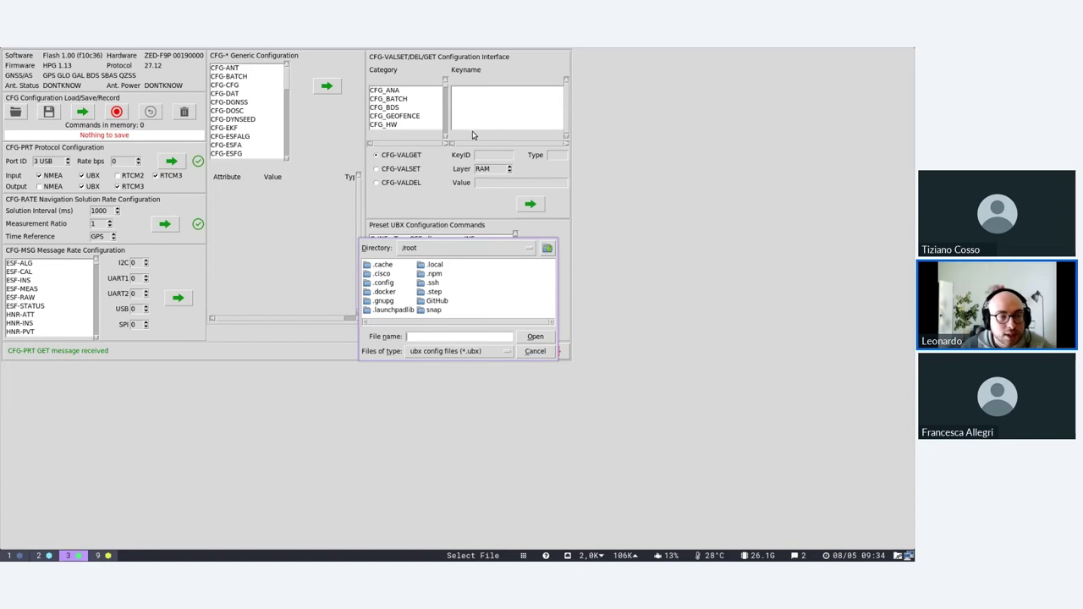
Cancel the config file load, step the time reference off GPS, and close UBX Configuration.
left_click(535, 352)
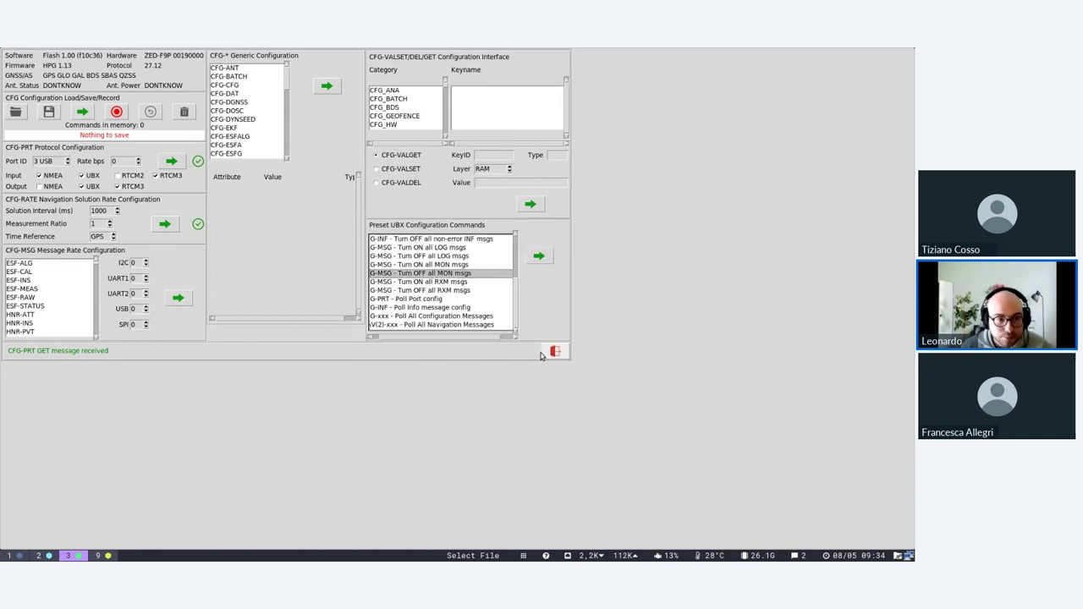
left_click(114, 238)
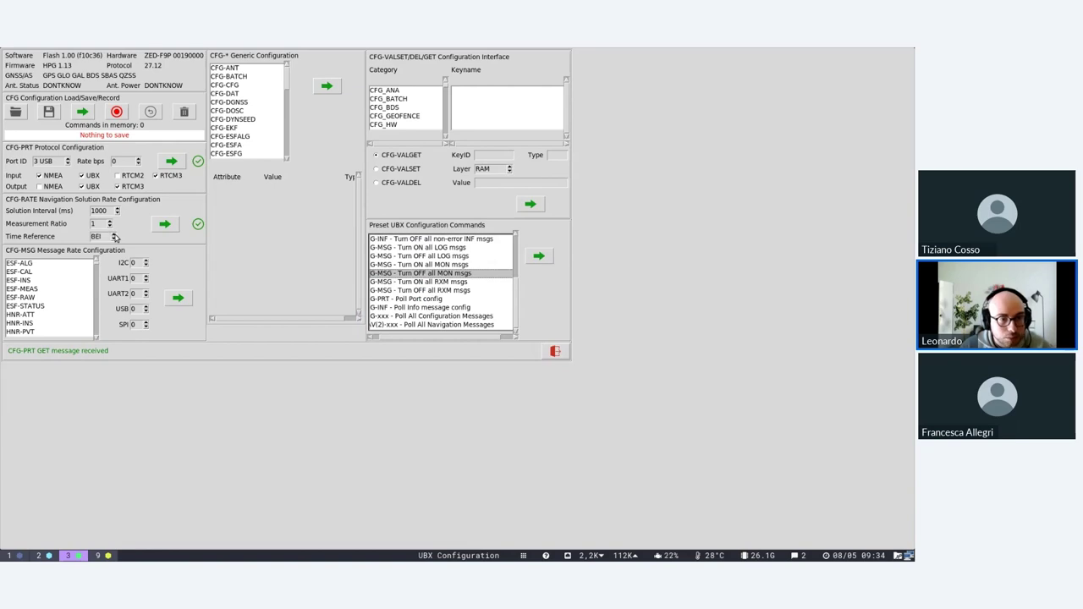
left_click(555, 351)
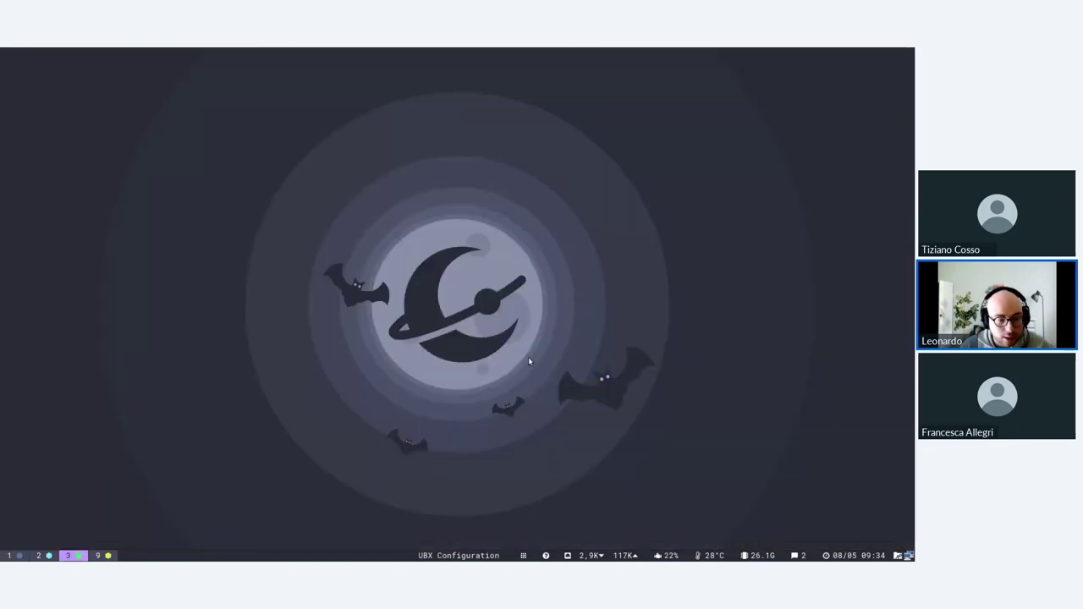
Bring Firefox forward and show the Geobreak Zoho Meeting tab with participants' video tiles.
key("super+2")
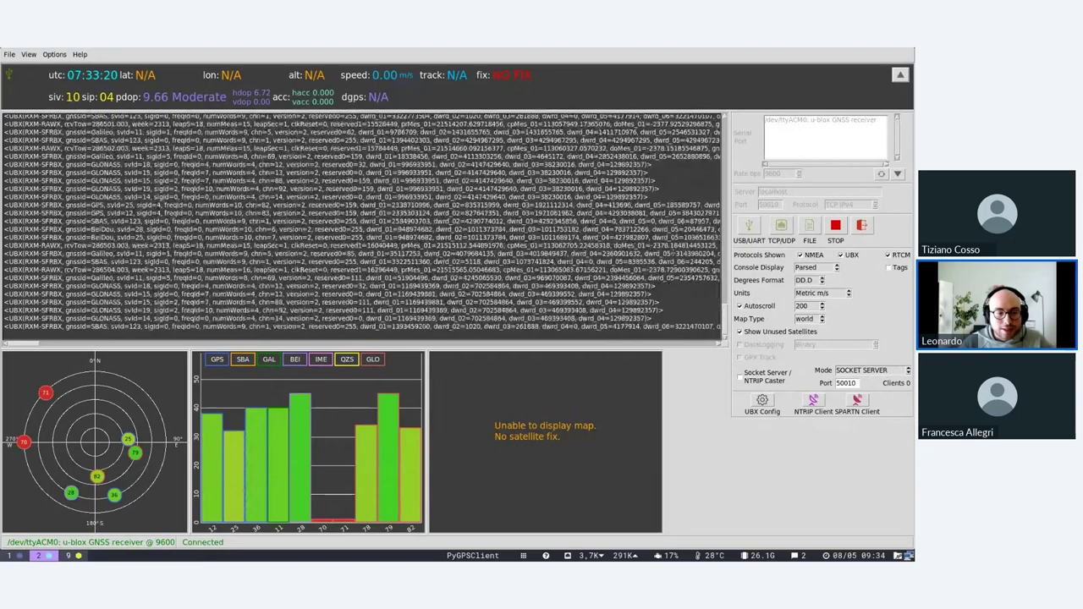
key("alt+Tab")
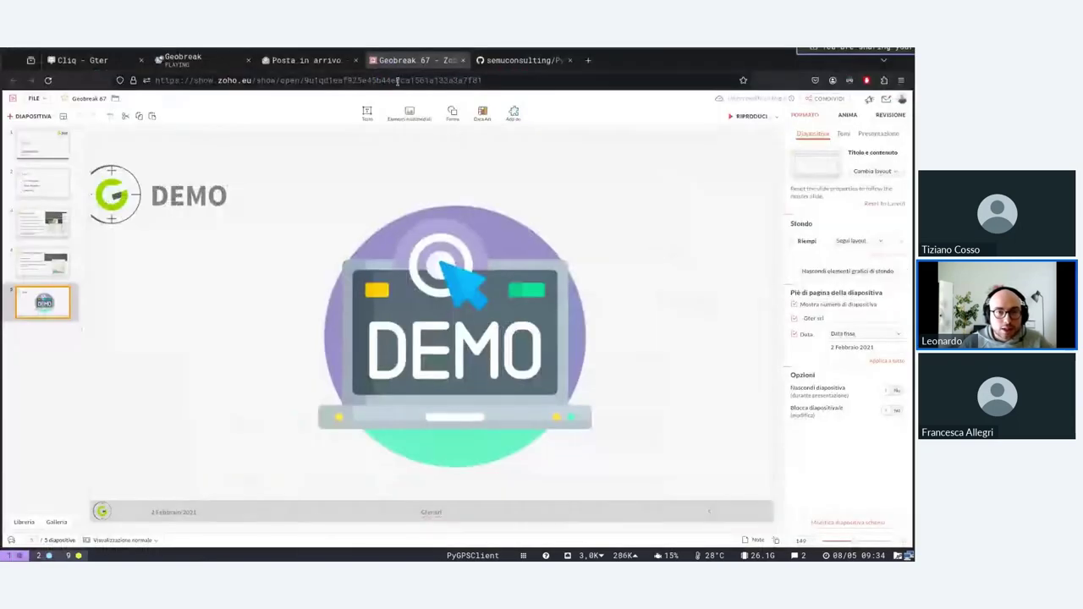
left_click(305, 60)
left_click(227, 67)
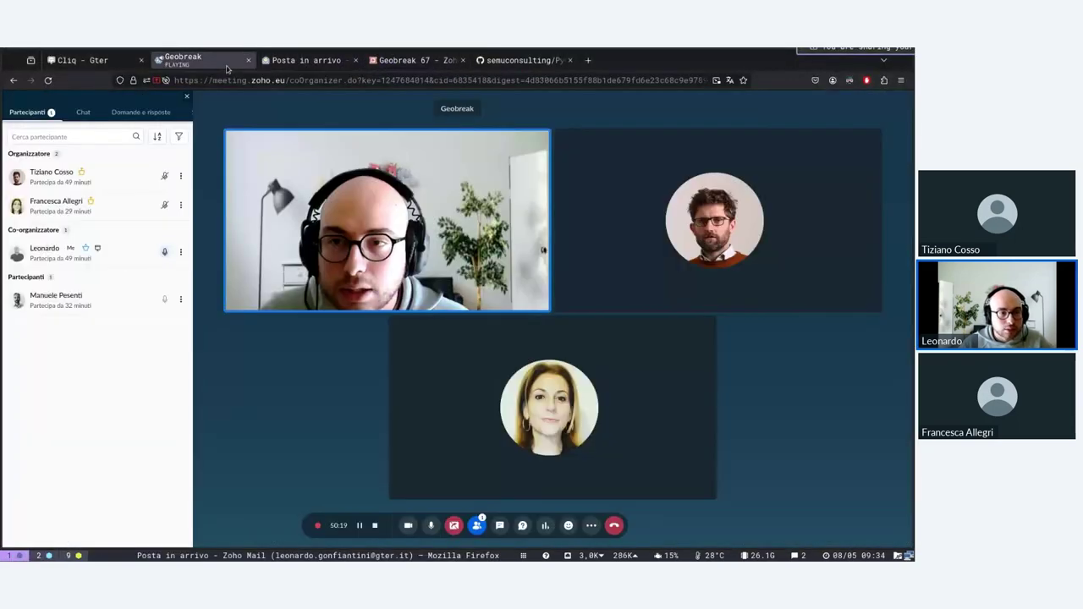